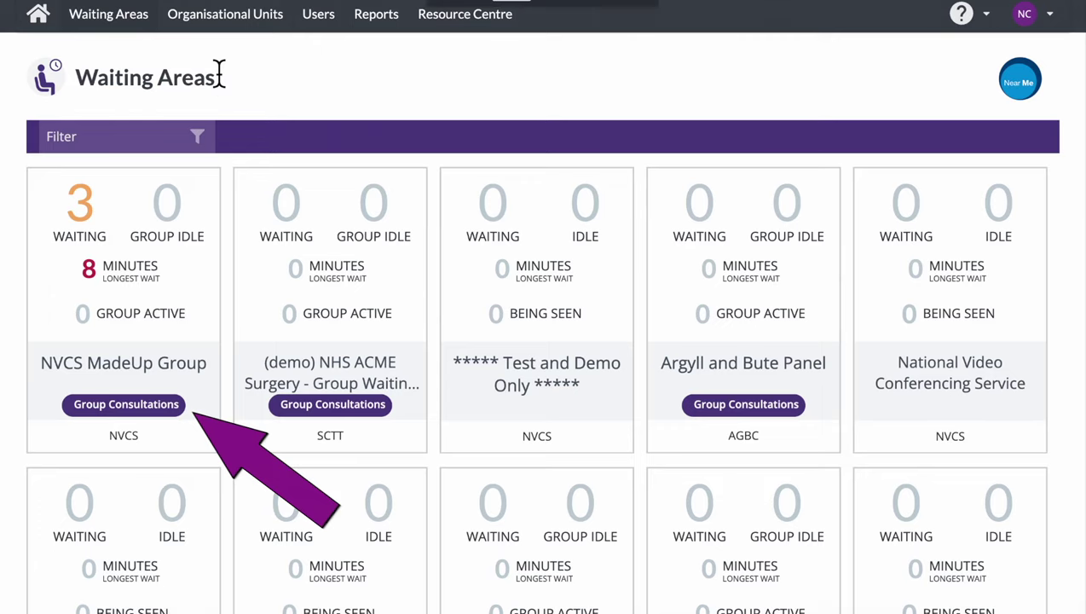
Step: Open the NVCS MadeUp Group waiting area to show its three waiting callers
{"action": "left_click", "coordinate": [168, 252]}
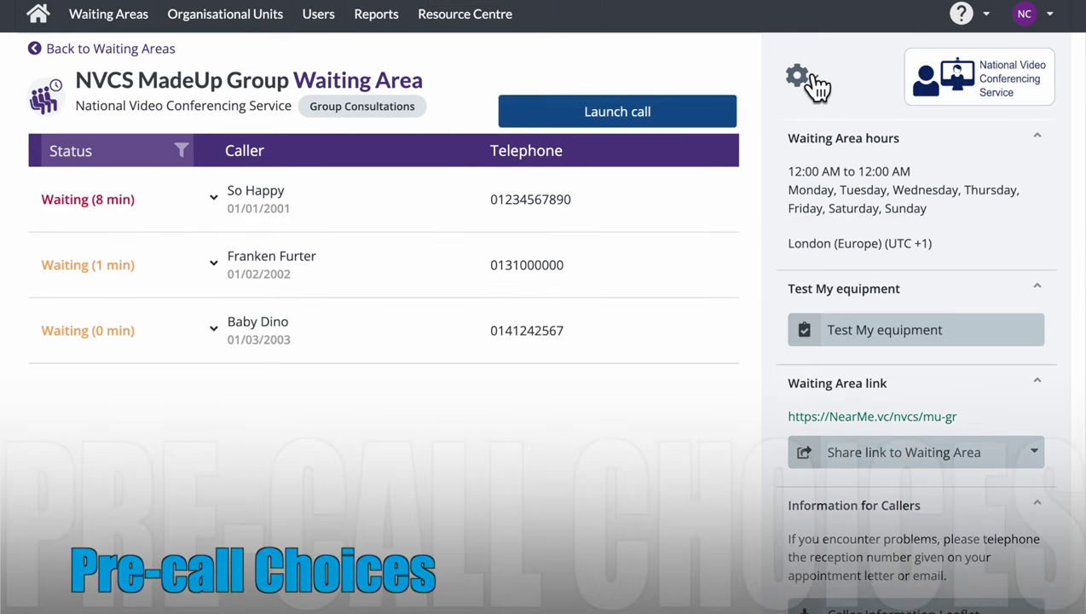
{"action": "left_click", "coordinate": [810, 80]}
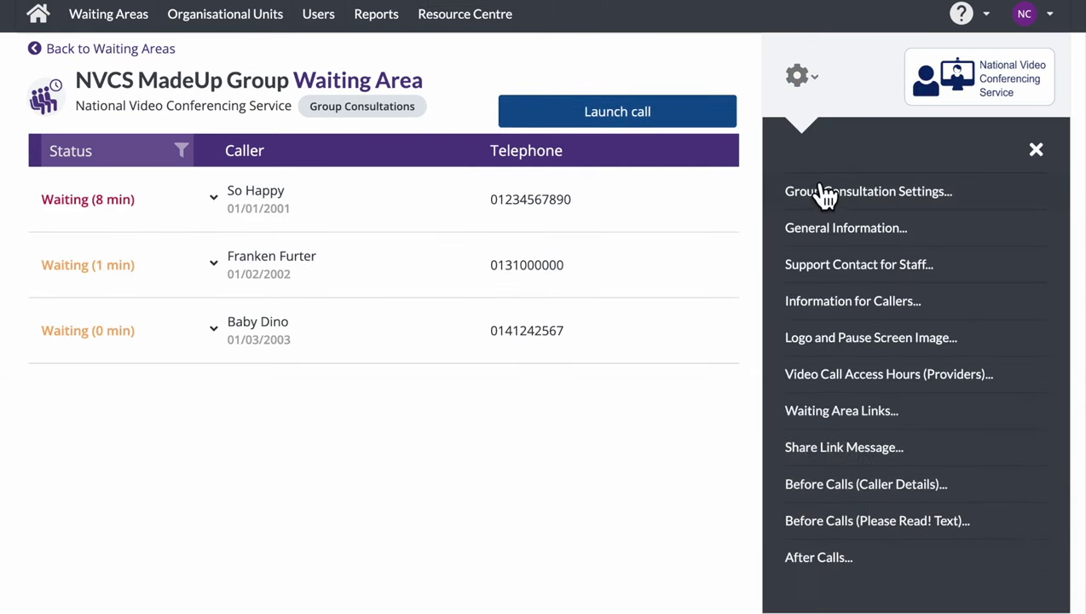
{"action": "left_click", "coordinate": [823, 192]}
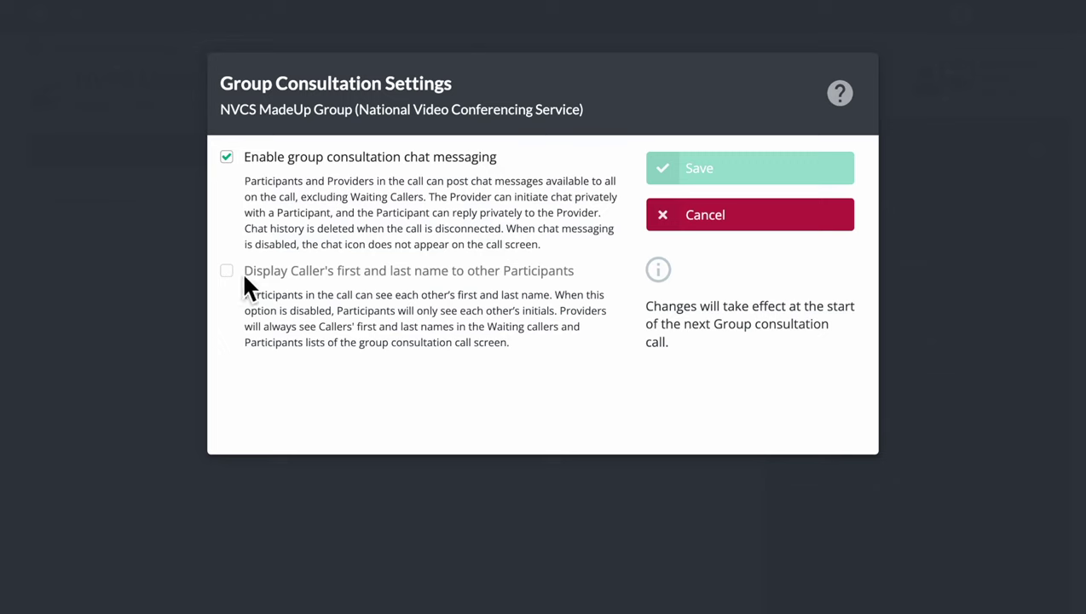
{"action": "left_click", "coordinate": [670, 221]}
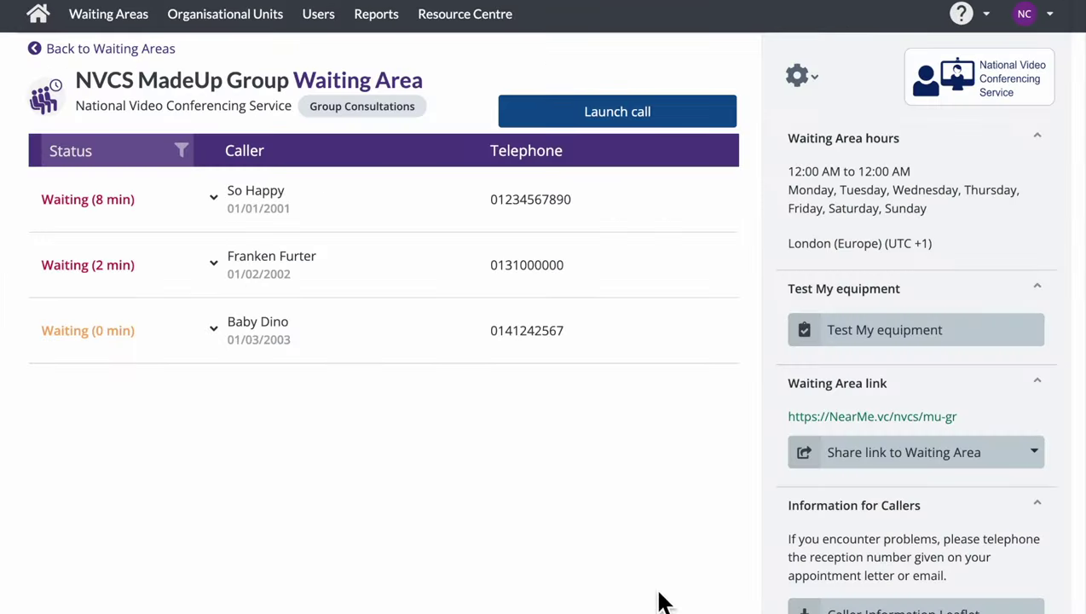
{"action": "left_click", "coordinate": [931, 462]}
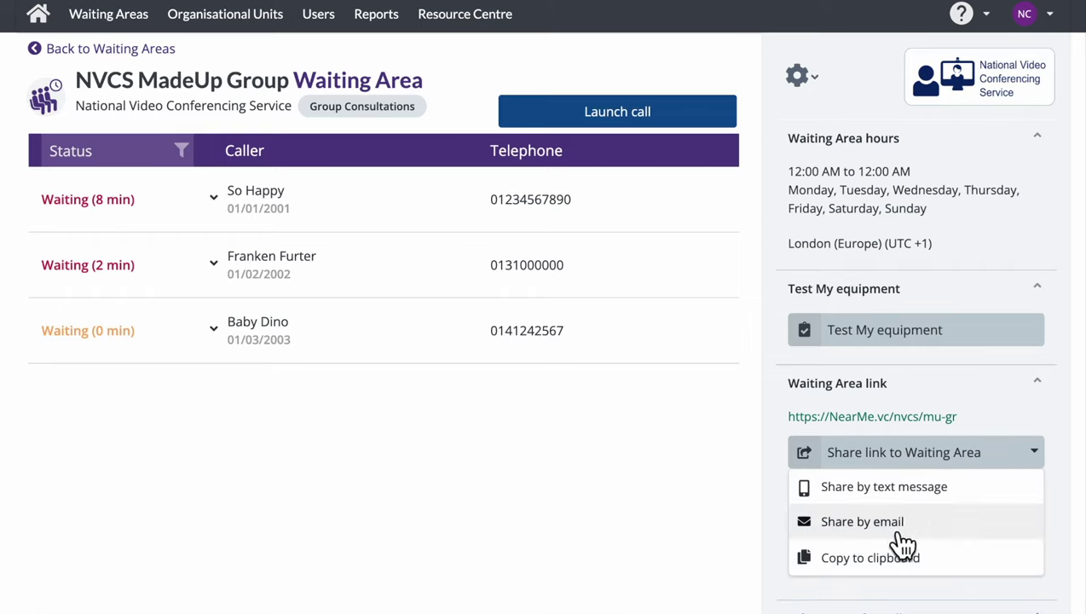
{"action": "left_click", "coordinate": [661, 583]}
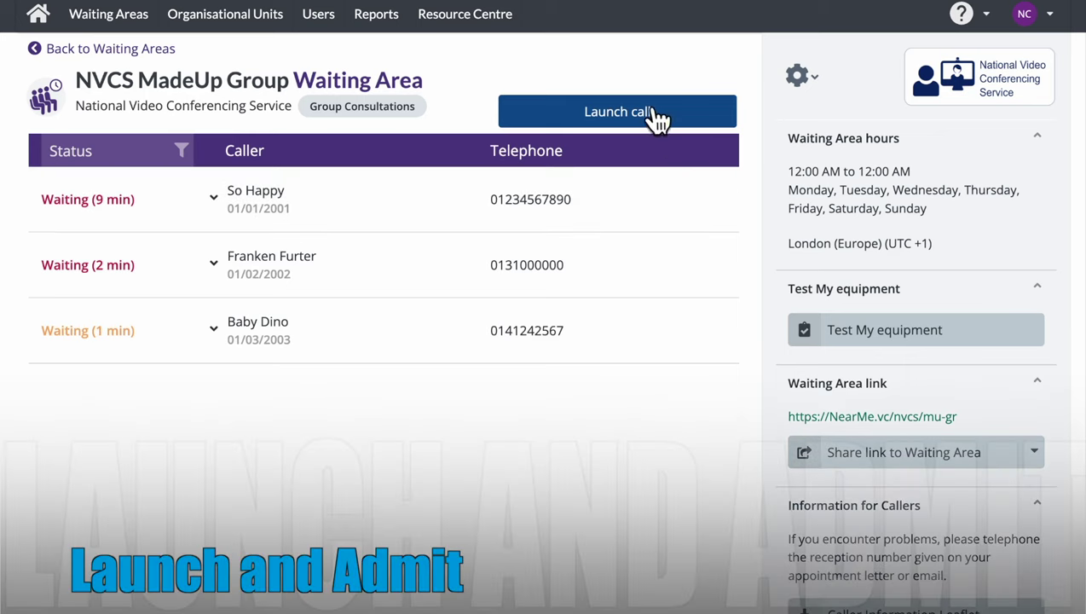
Step: Launch the group call, admit all three waiting callers, and deny access to the extra caller
{"action": "left_click", "coordinate": [655, 115]}
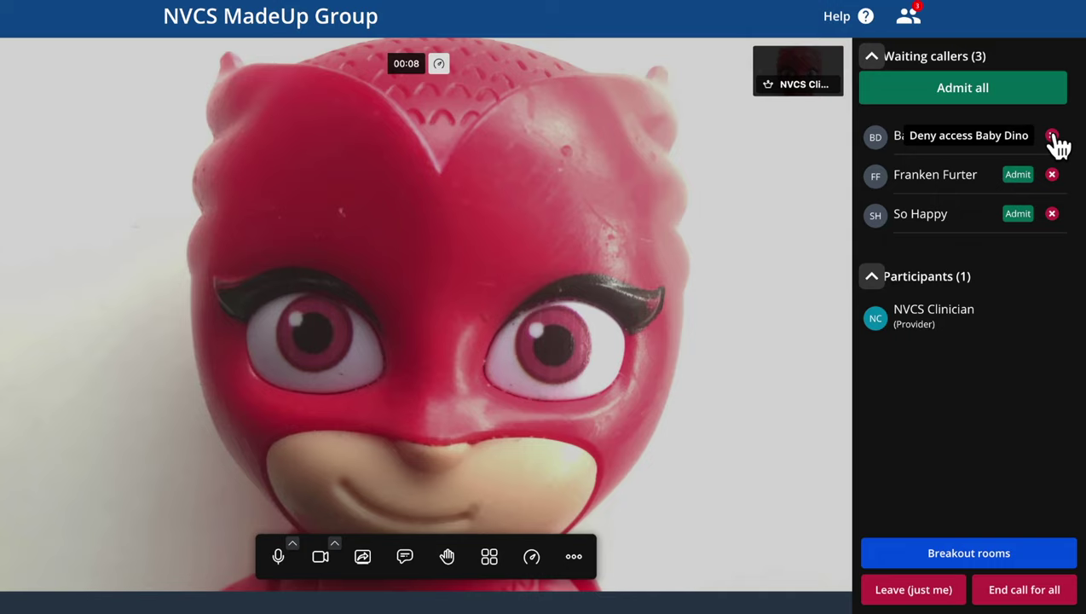
{"action": "left_click", "coordinate": [1008, 89]}
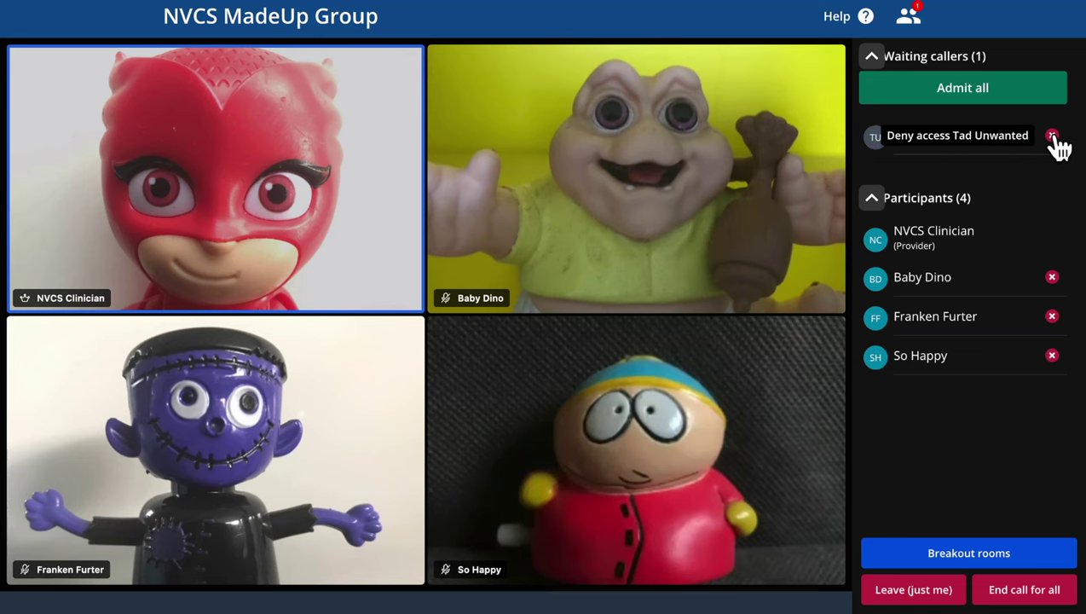
{"action": "left_click", "coordinate": [1051, 136]}
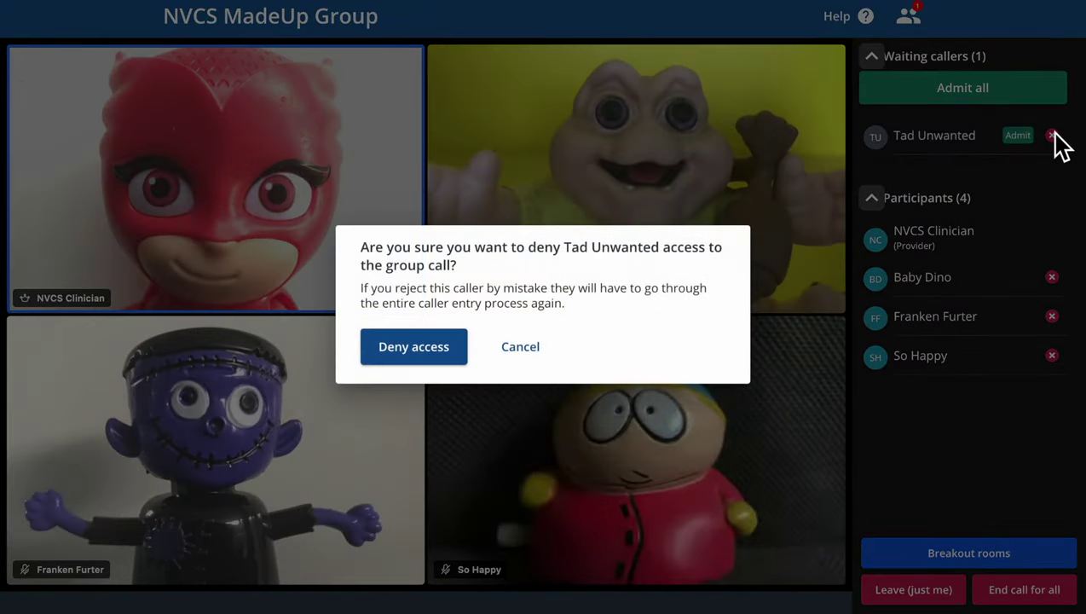
{"action": "left_click", "coordinate": [388, 369]}
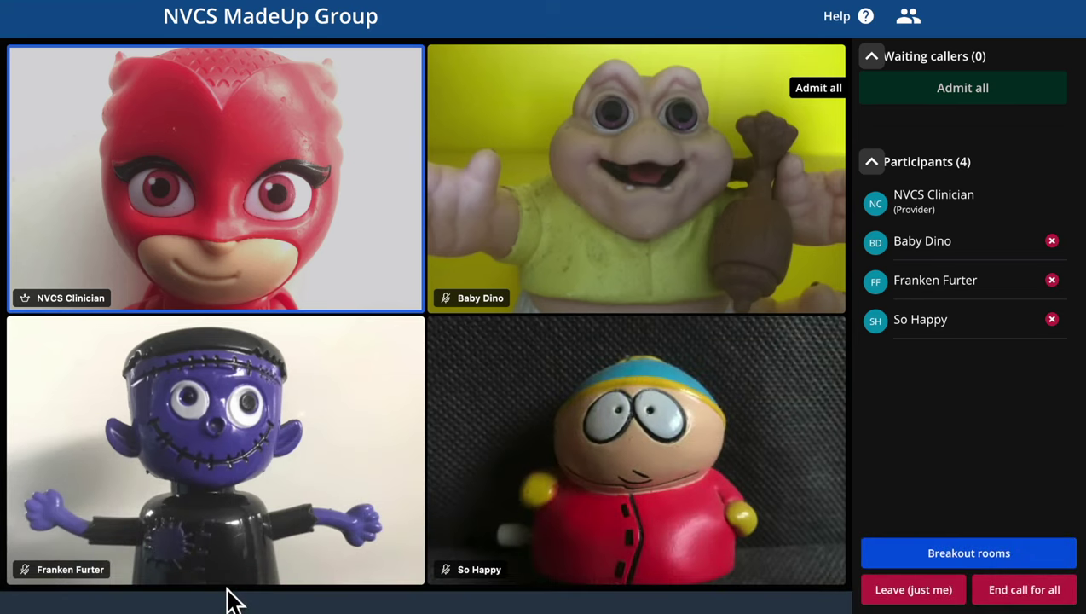
{"action": "mouse_move", "coordinate": [581, 485]}
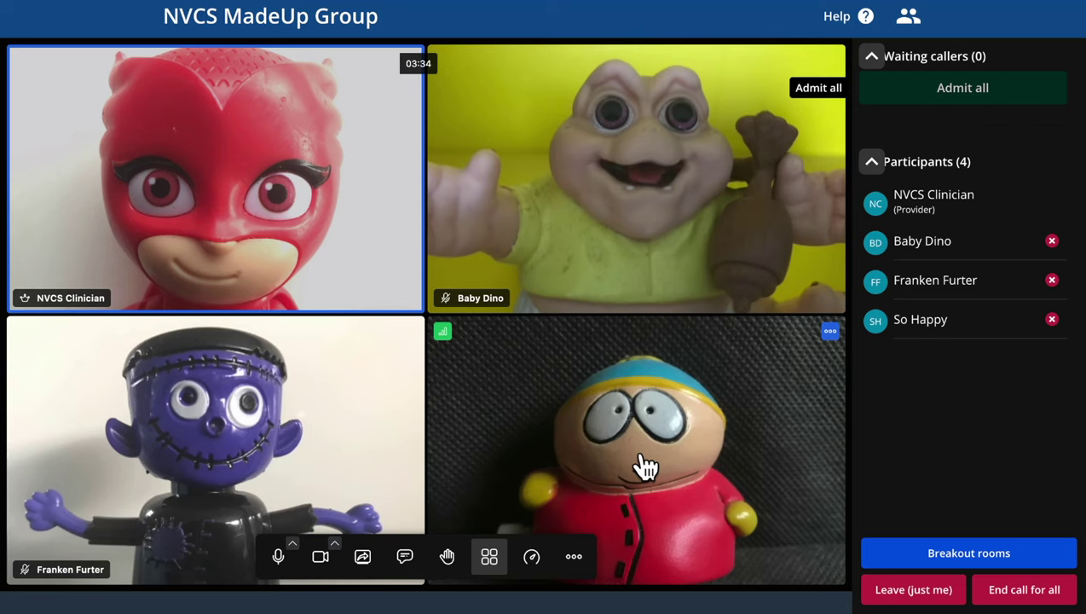
{"action": "left_click", "coordinate": [281, 562]}
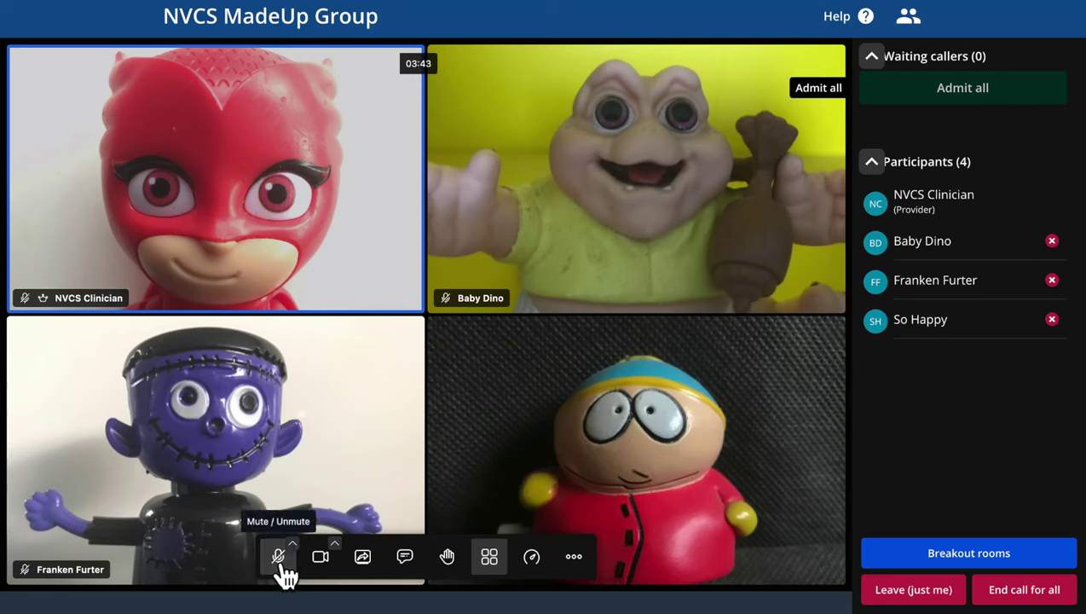
{"action": "left_click", "coordinate": [281, 562]}
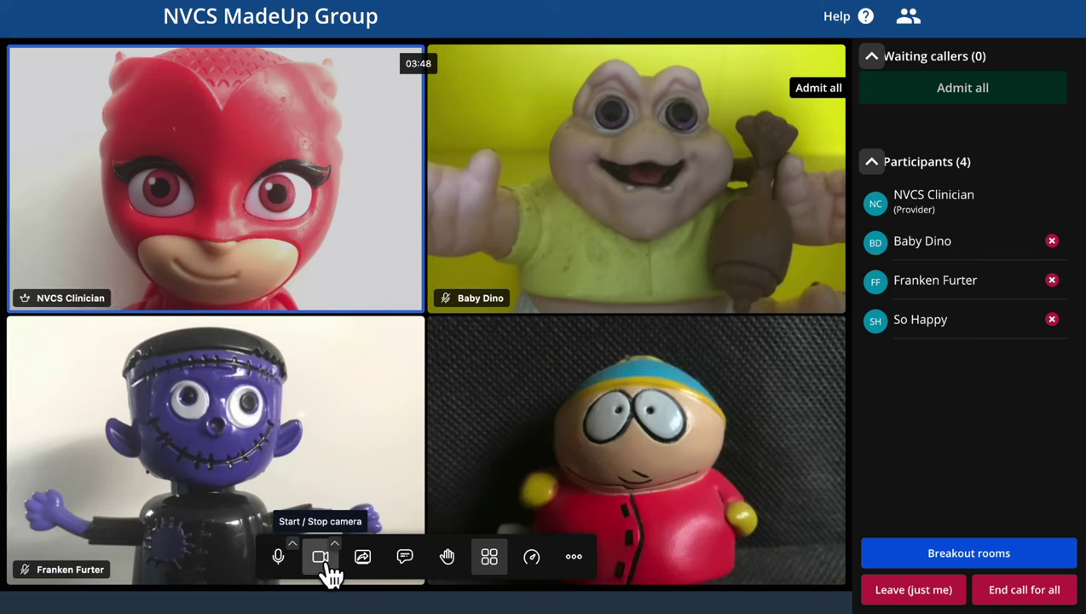
{"action": "left_click", "coordinate": [328, 566]}
{"action": "left_click", "coordinate": [329, 566]}
{"action": "left_click", "coordinate": [338, 542]}
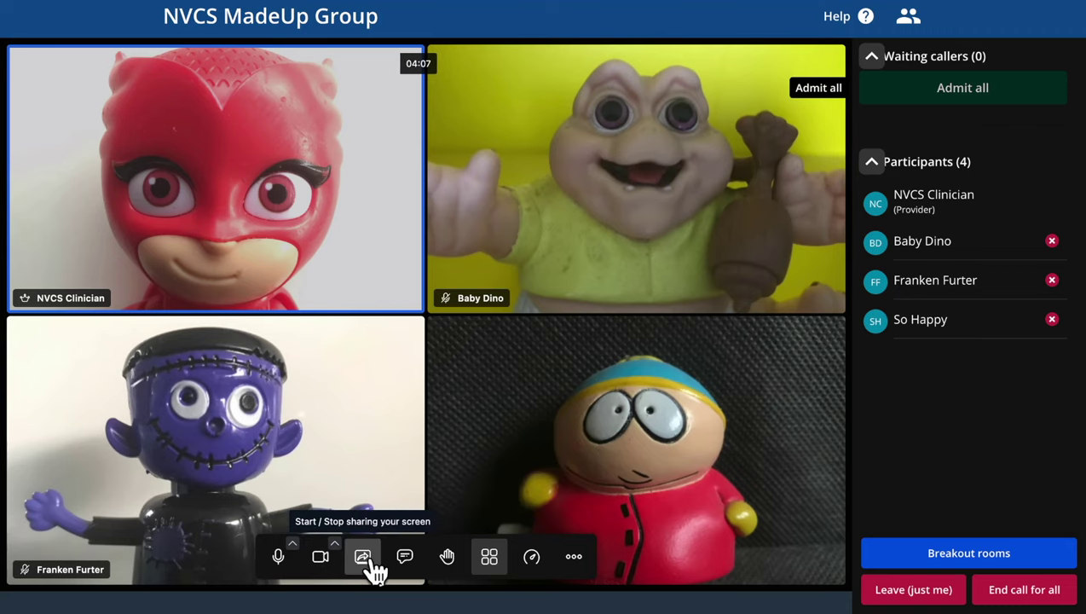
{"action": "left_click", "coordinate": [373, 563]}
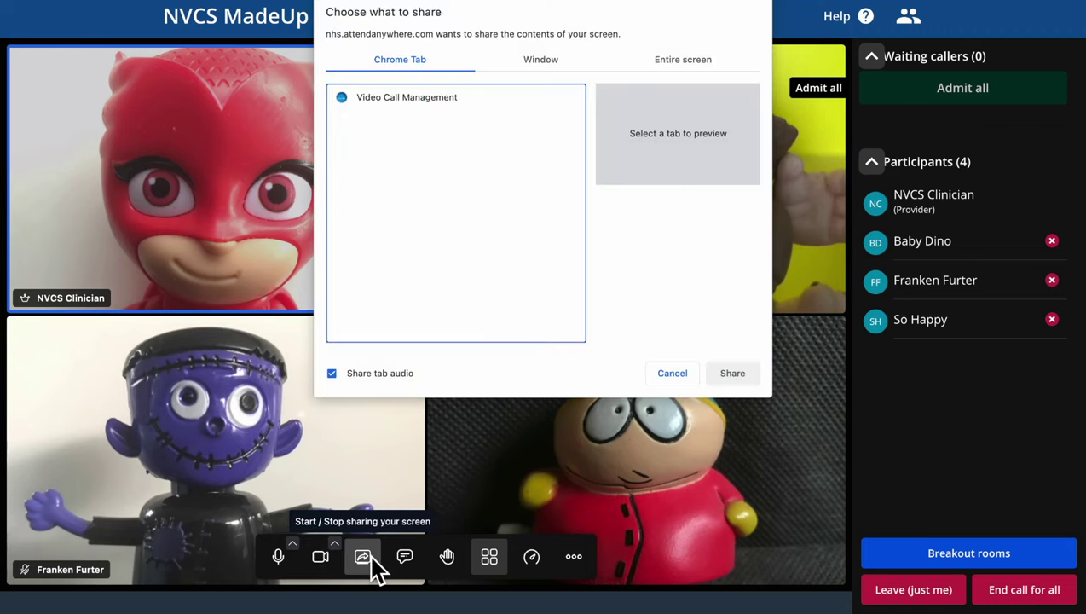
{"action": "left_click", "coordinate": [553, 68]}
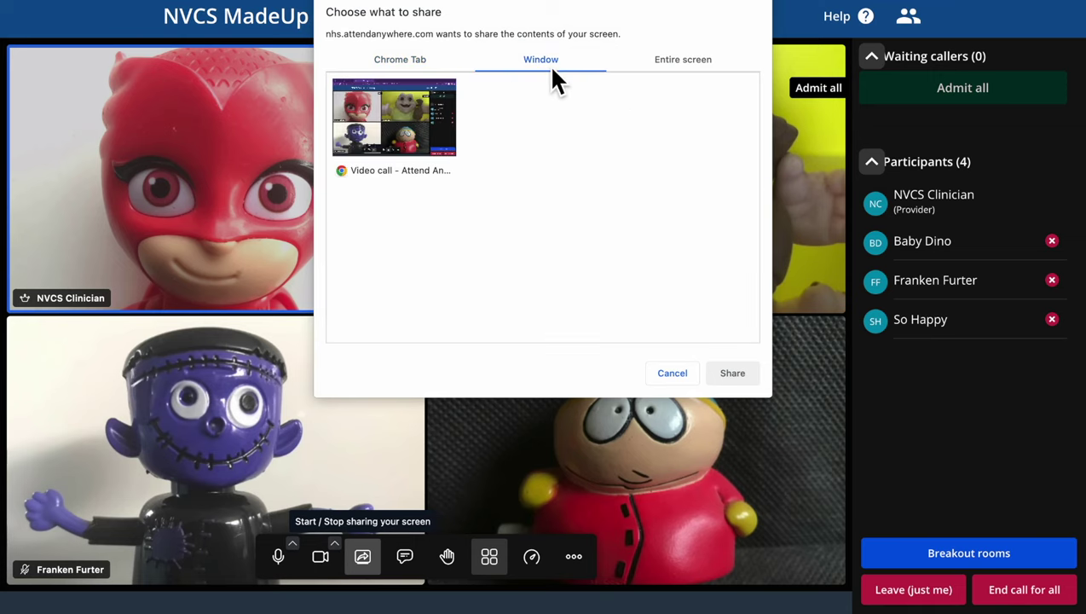
{"action": "left_click", "coordinate": [683, 70]}
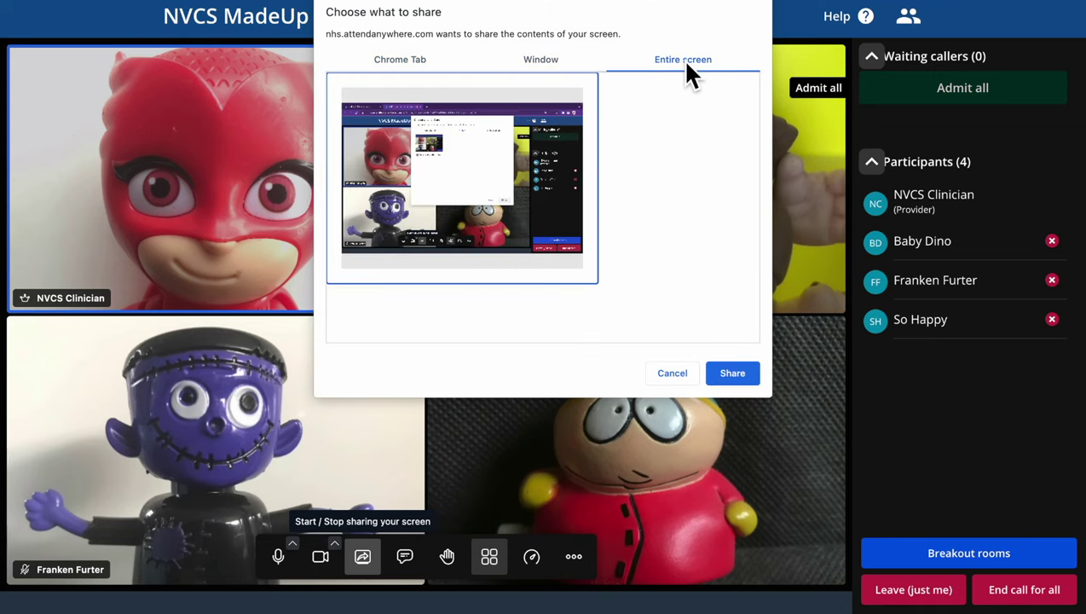
{"action": "left_click", "coordinate": [411, 63]}
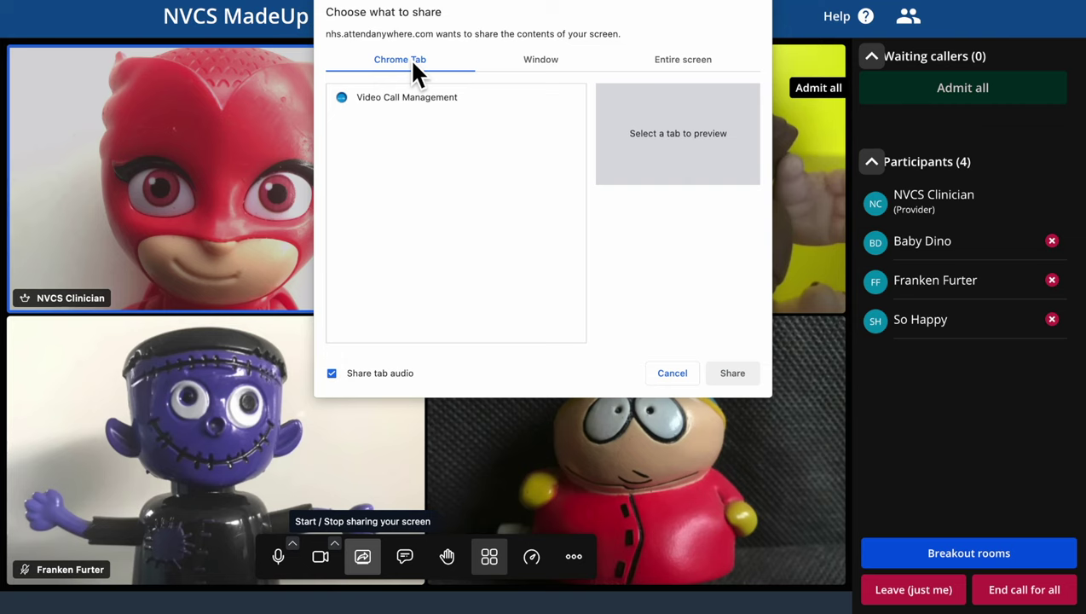
{"action": "left_click", "coordinate": [681, 376]}
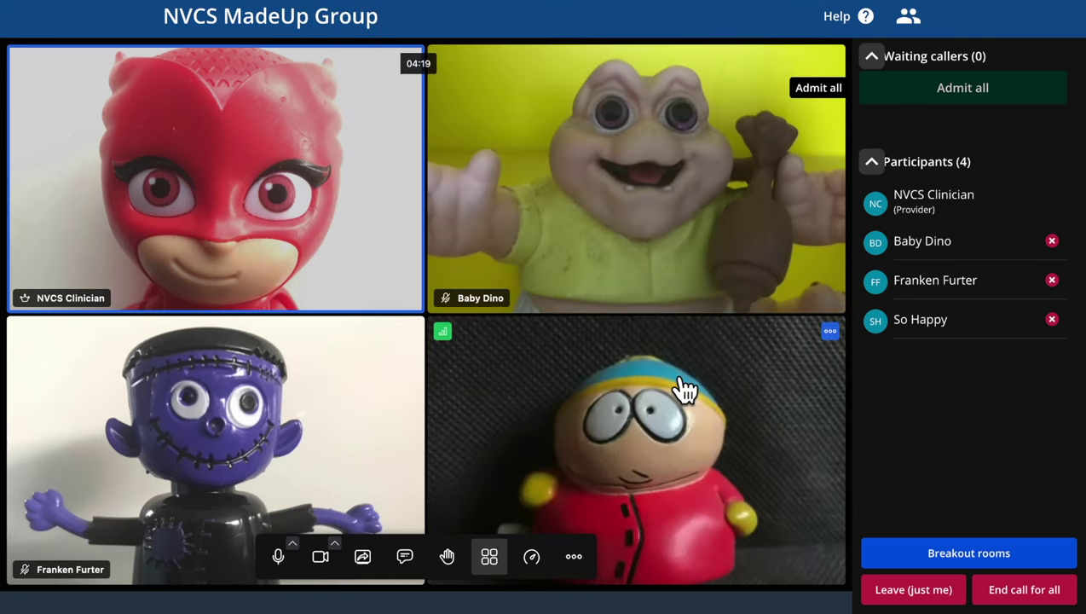
Step: Open and close the call chat, then raise and lower the clinician's hand
{"action": "left_click", "coordinate": [410, 562]}
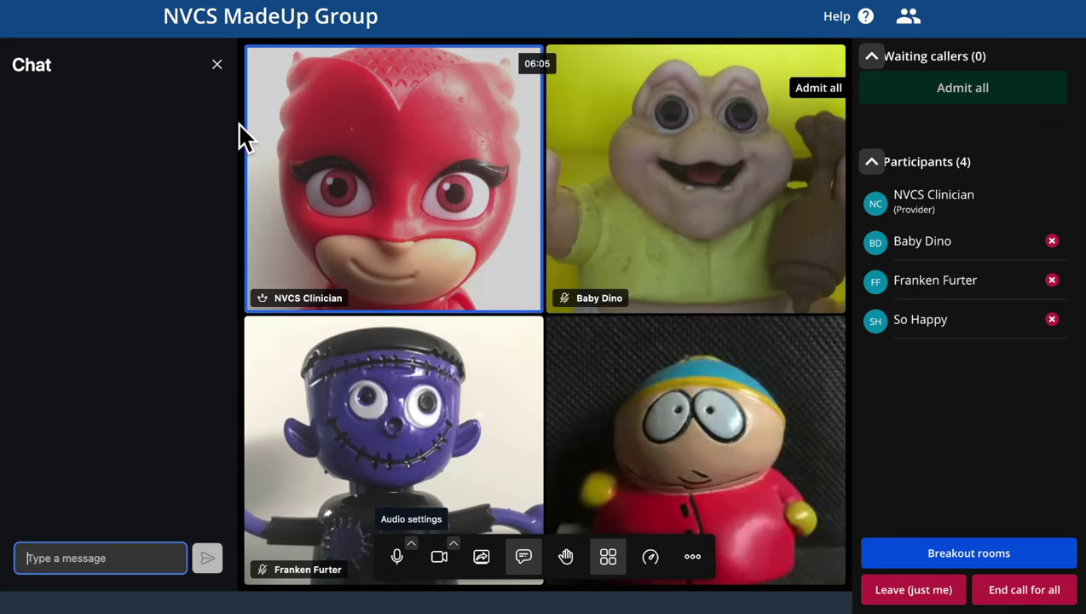
{"action": "left_click", "coordinate": [216, 64]}
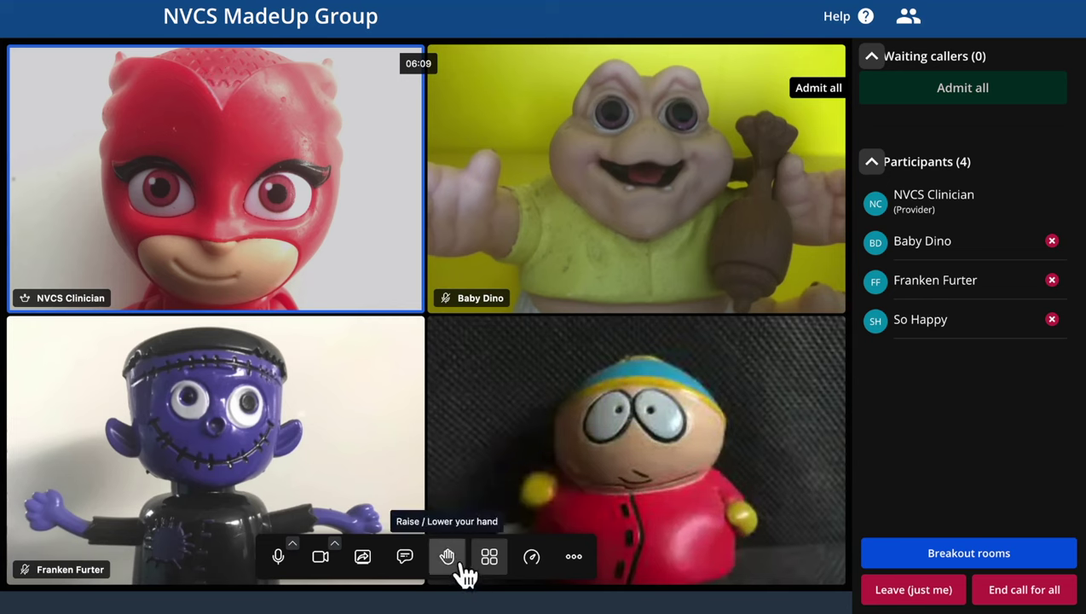
{"action": "left_click", "coordinate": [459, 558]}
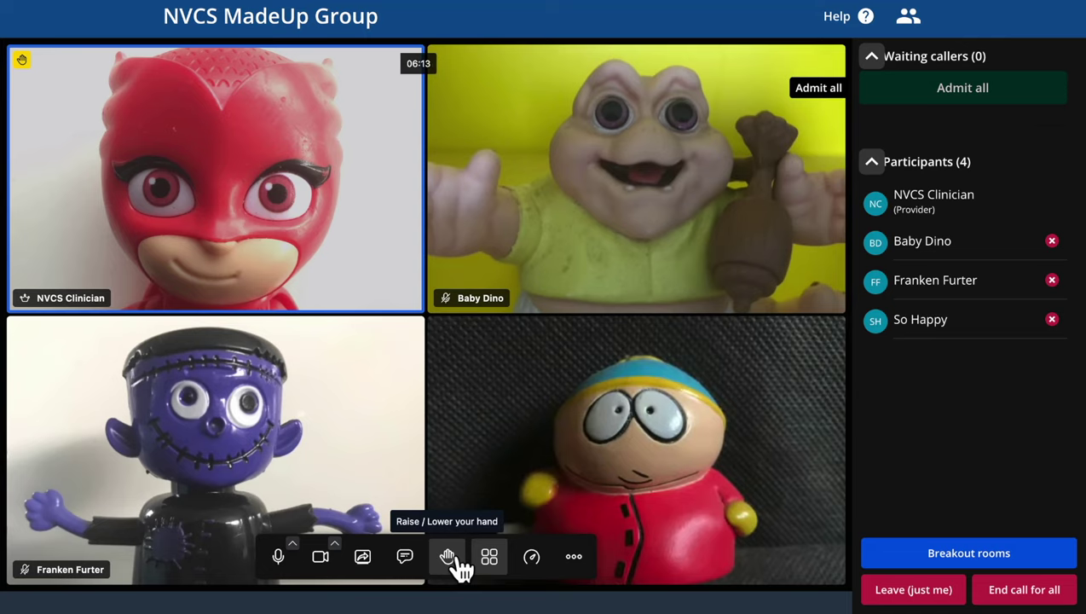
{"action": "left_click", "coordinate": [459, 559]}
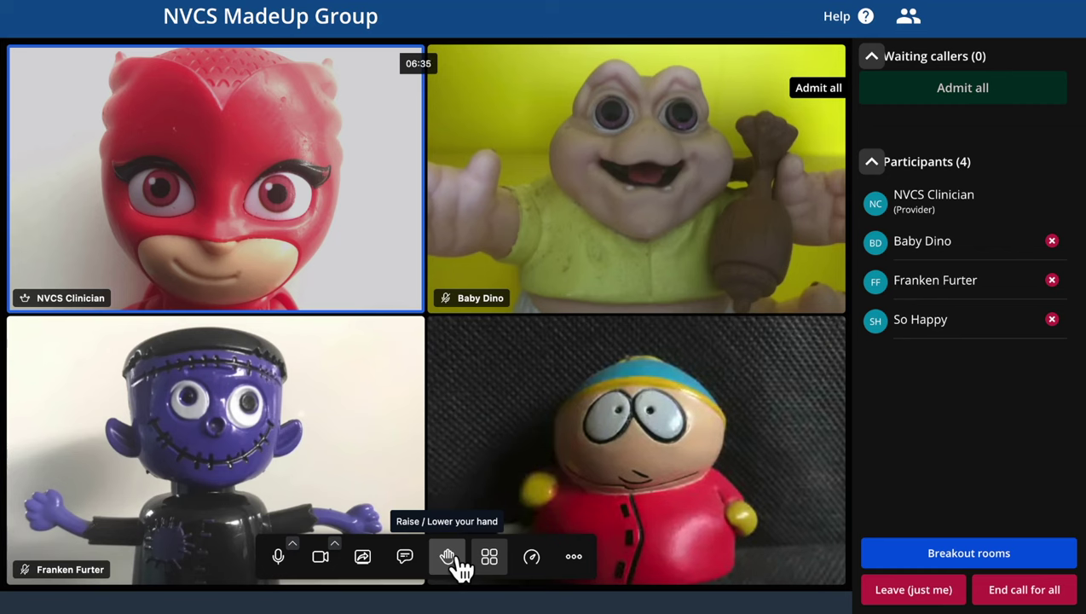
Step: Try speaker view, pin the dinosaur then purple monster videos, and settle on the equal four-tile grid
{"action": "left_click", "coordinate": [491, 564]}
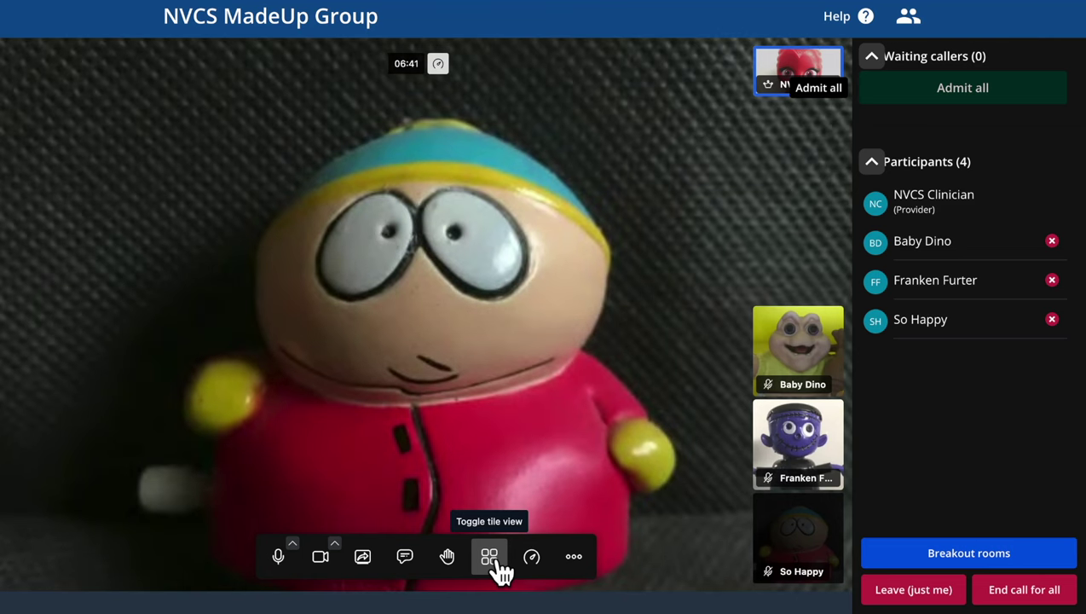
{"action": "left_click", "coordinate": [495, 562]}
{"action": "left_click", "coordinate": [612, 249]}
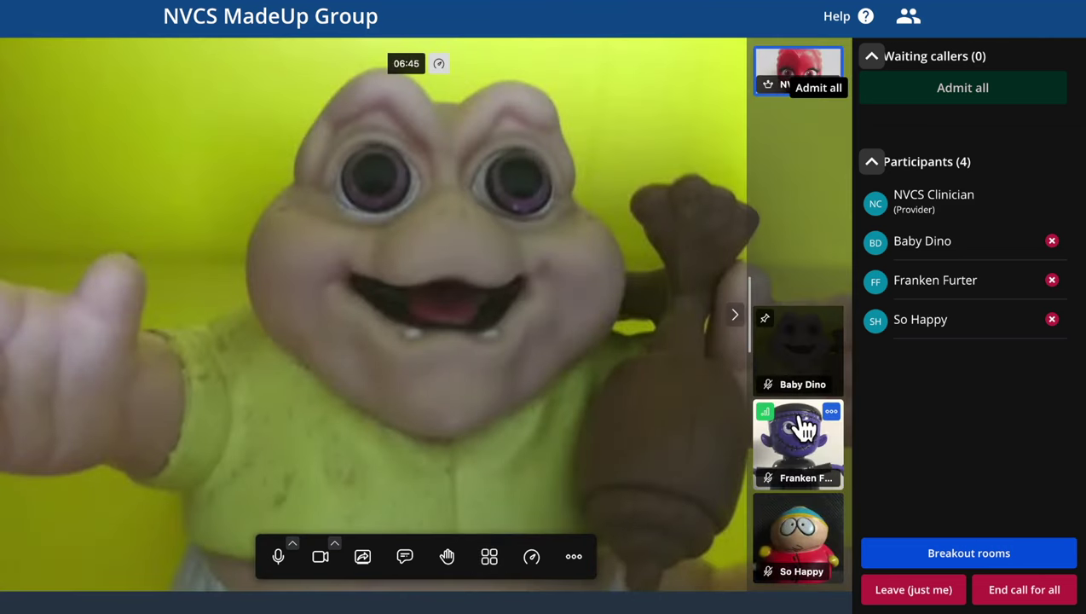
{"action": "left_click", "coordinate": [801, 428]}
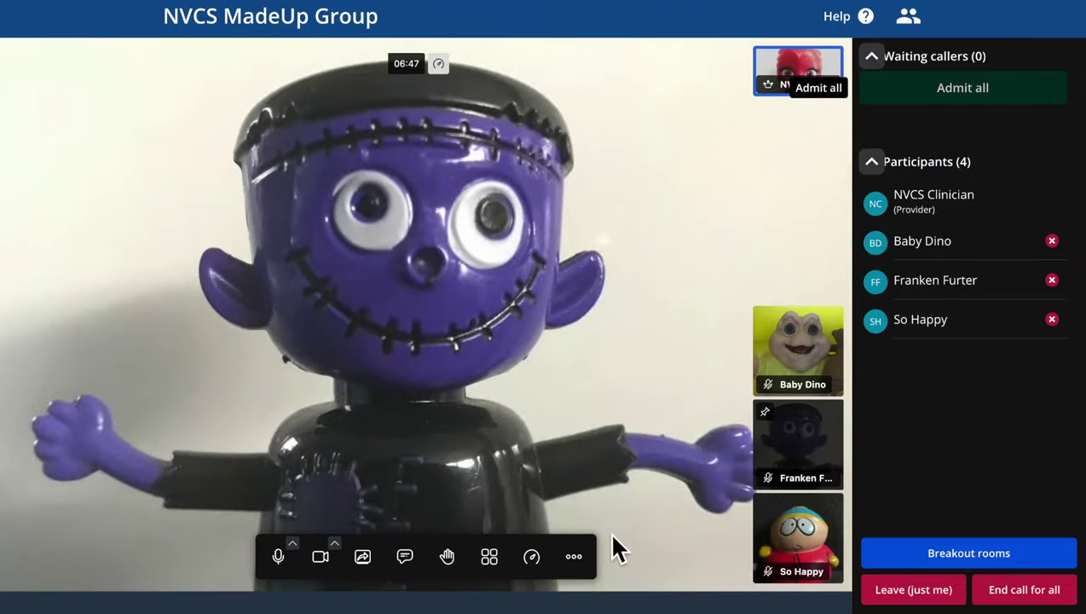
{"action": "left_click", "coordinate": [492, 565]}
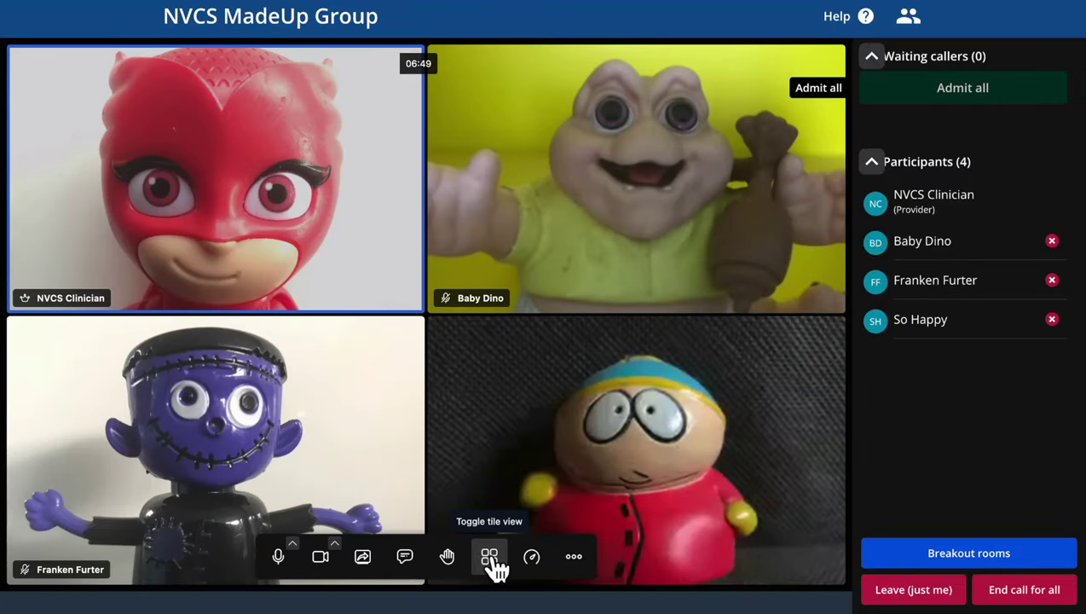
Step: Set video performance to the third slider notch, one step below Highest quality
{"action": "left_click", "coordinate": [530, 559]}
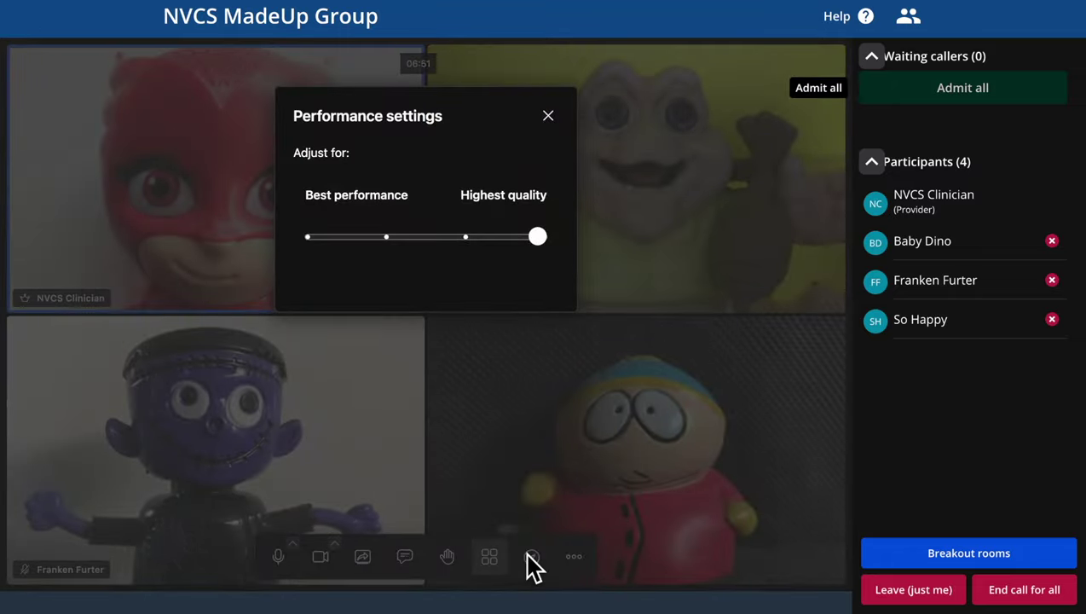
{"action": "left_click", "coordinate": [471, 243]}
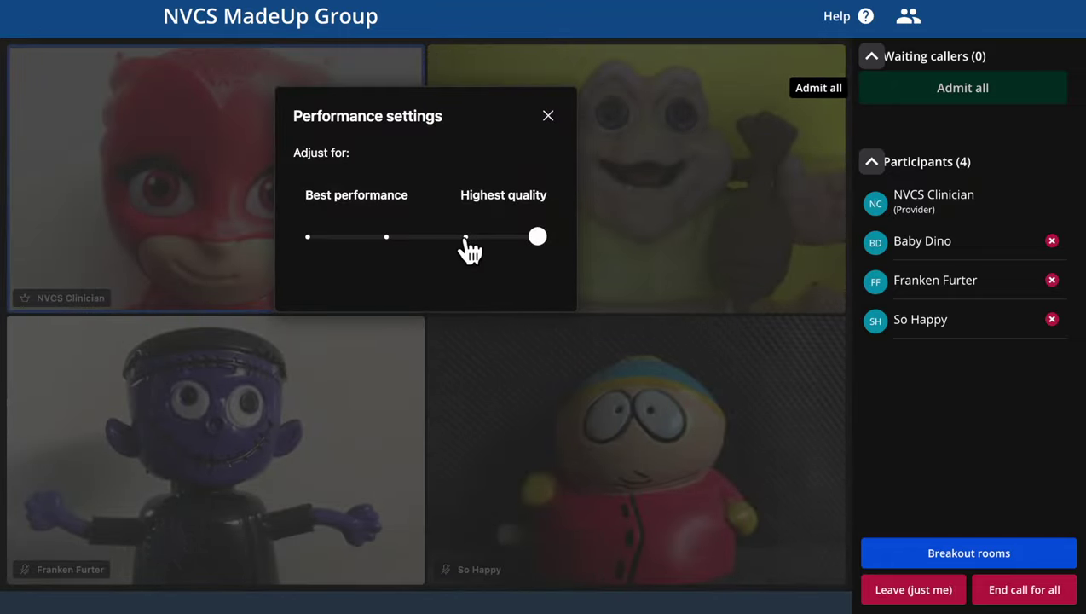
{"action": "left_click", "coordinate": [466, 239]}
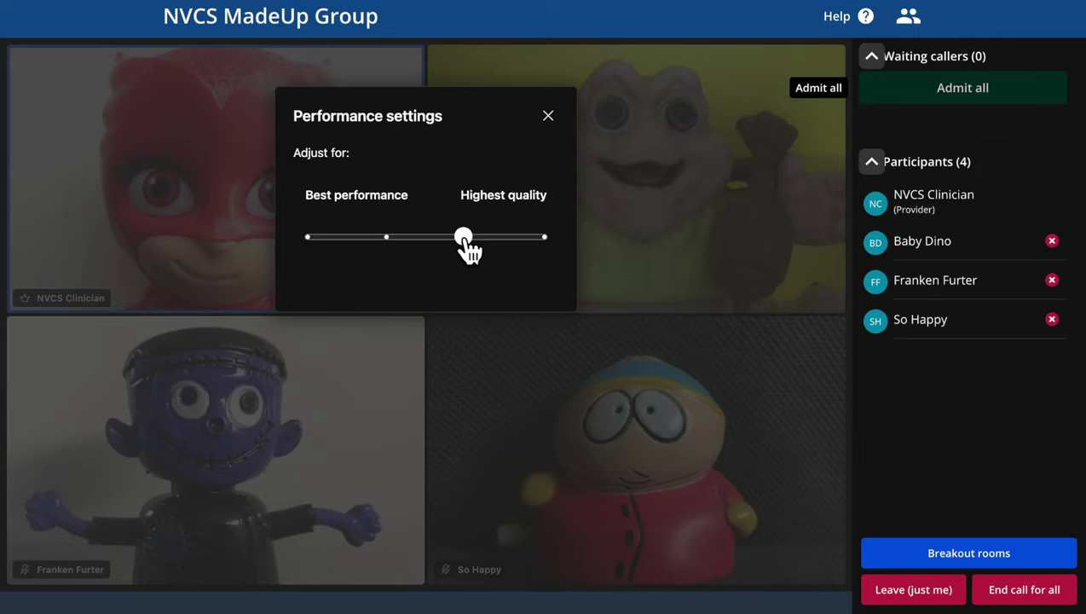
{"action": "left_click", "coordinate": [548, 117]}
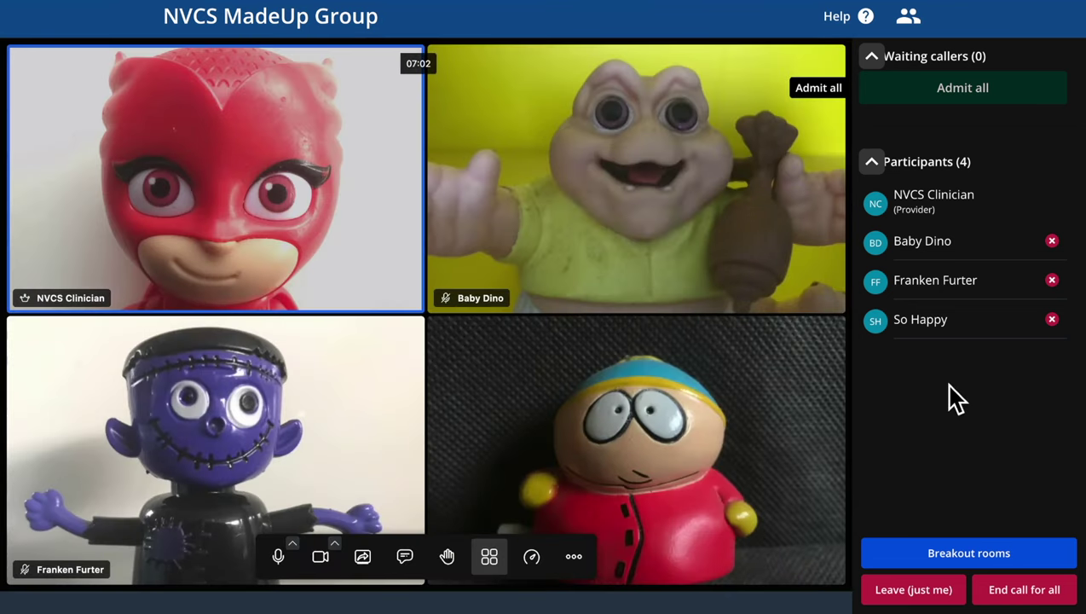
{"action": "left_click", "coordinate": [573, 558]}
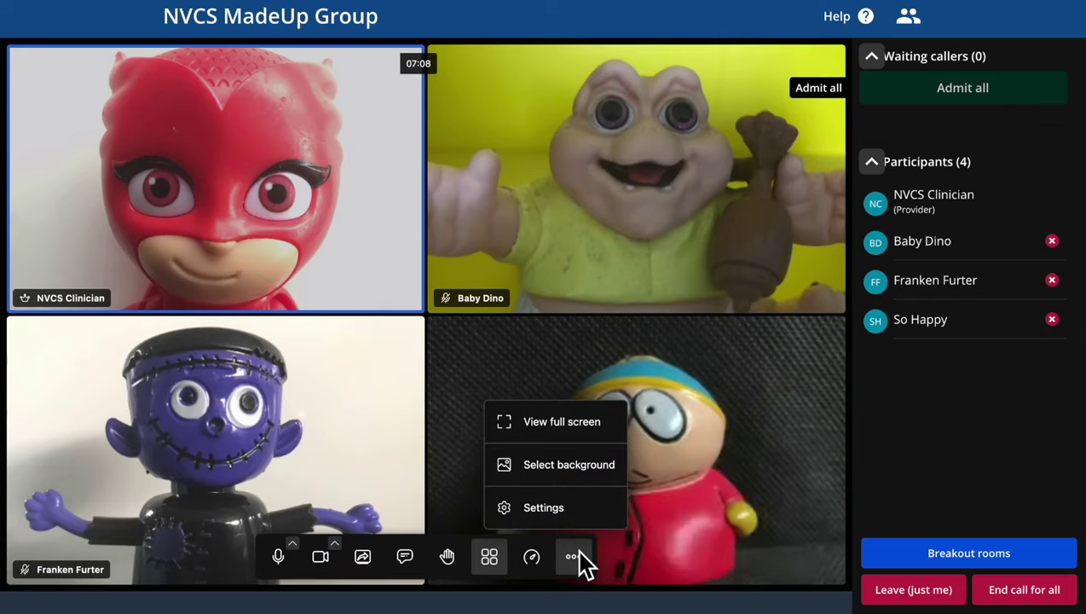
{"action": "left_click", "coordinate": [596, 465]}
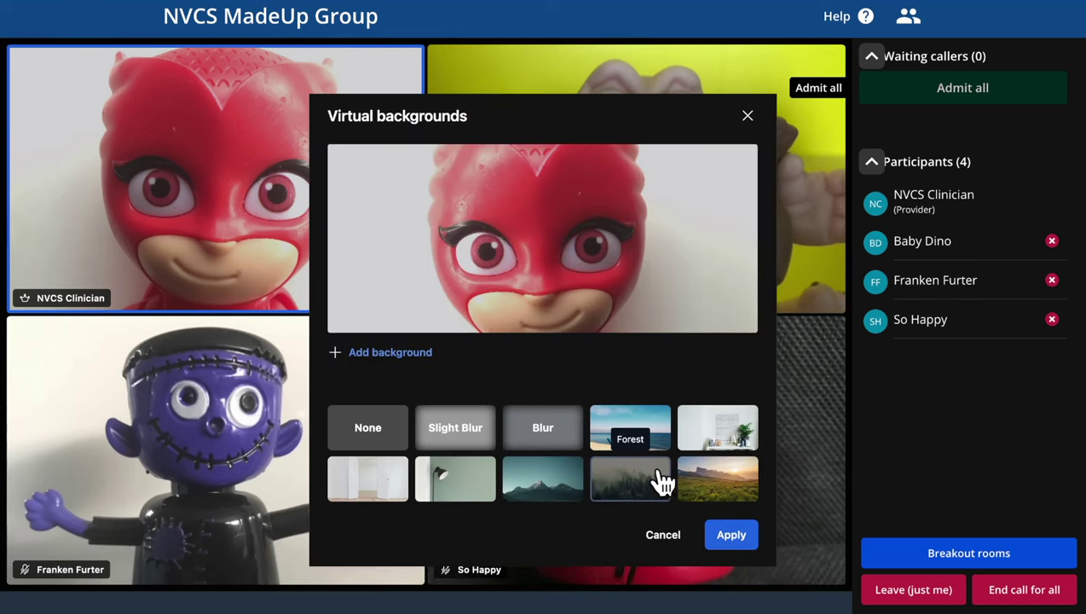
{"action": "left_click", "coordinate": [712, 489]}
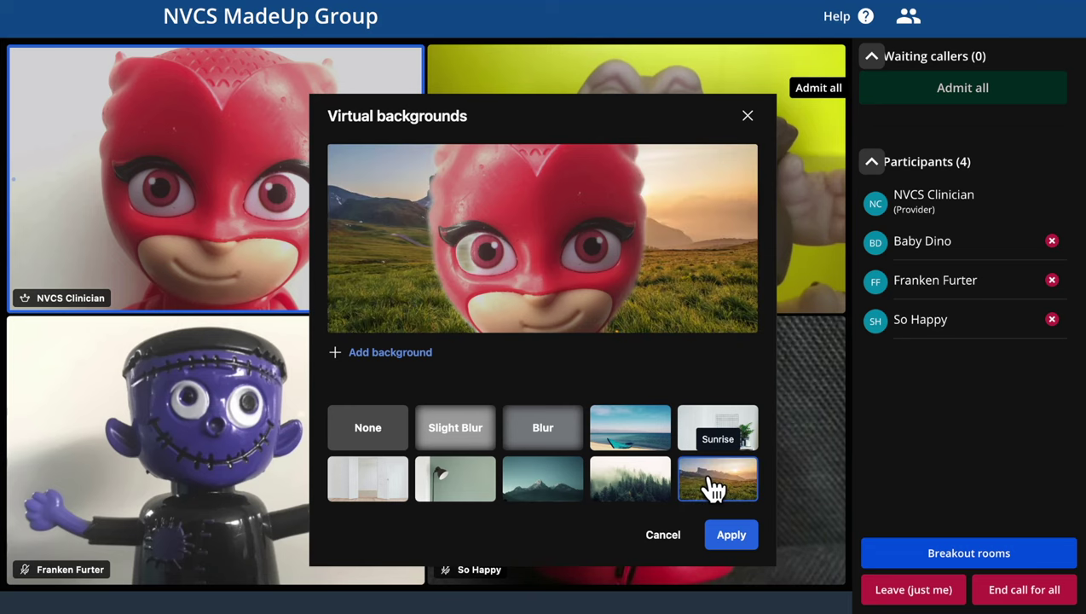
{"action": "left_click", "coordinate": [646, 447]}
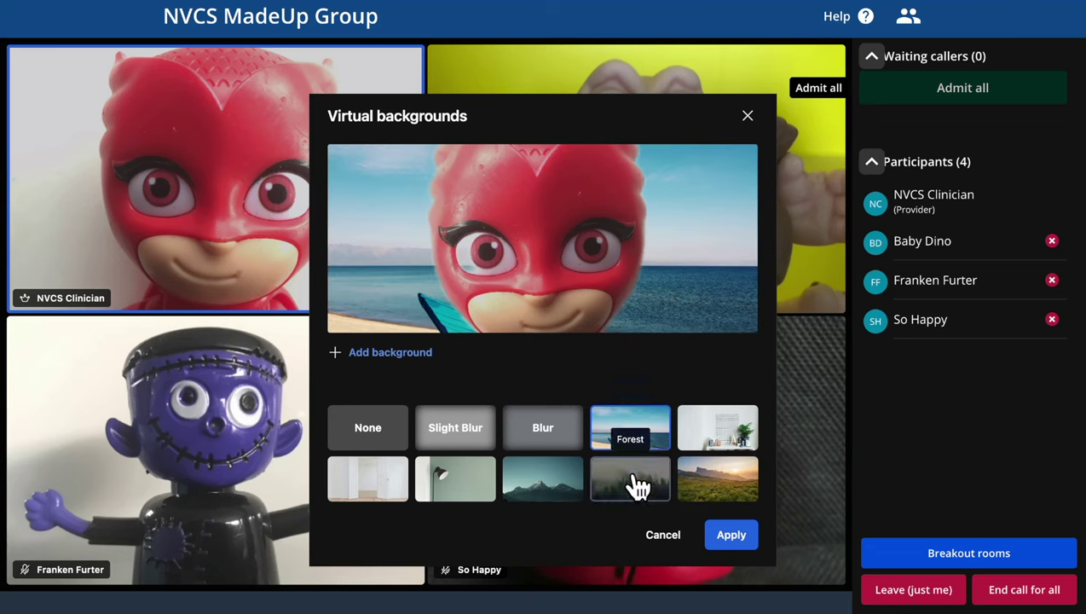
{"action": "left_click", "coordinate": [638, 485]}
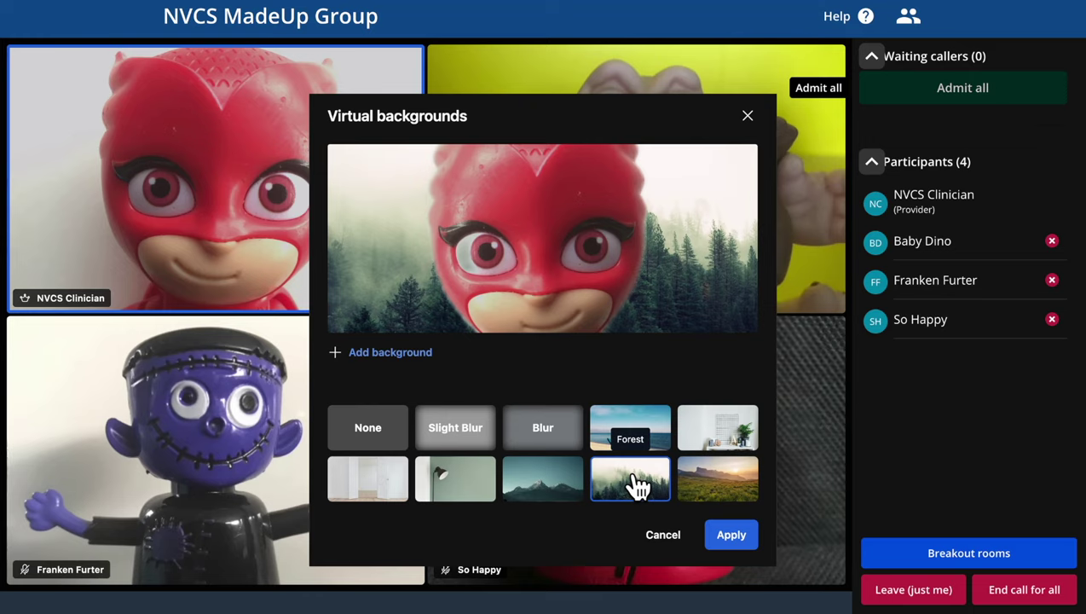
{"action": "left_click", "coordinate": [458, 429]}
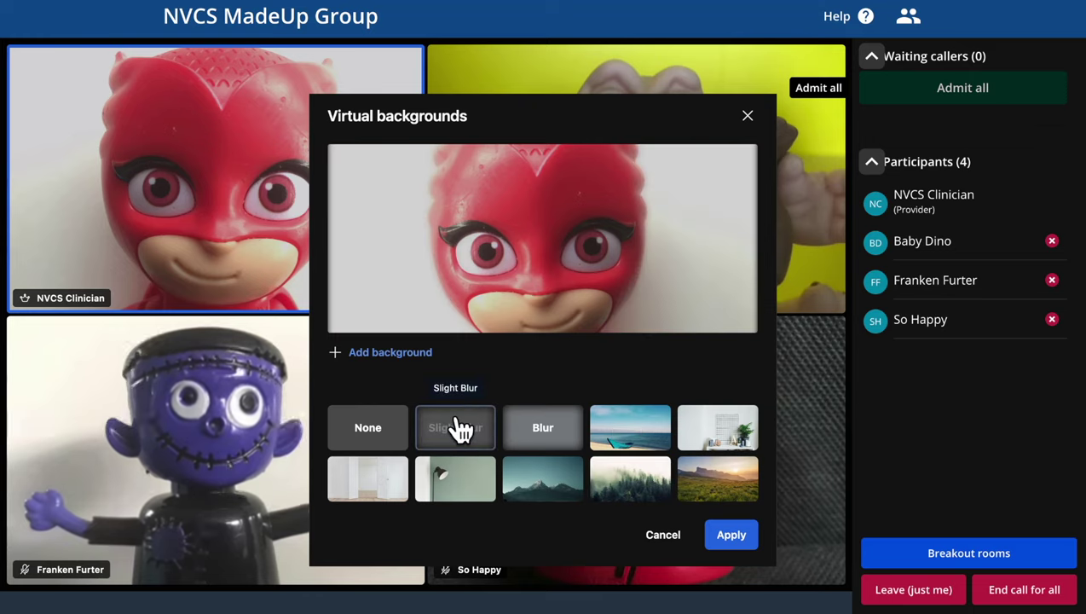
{"action": "left_click", "coordinate": [668, 539]}
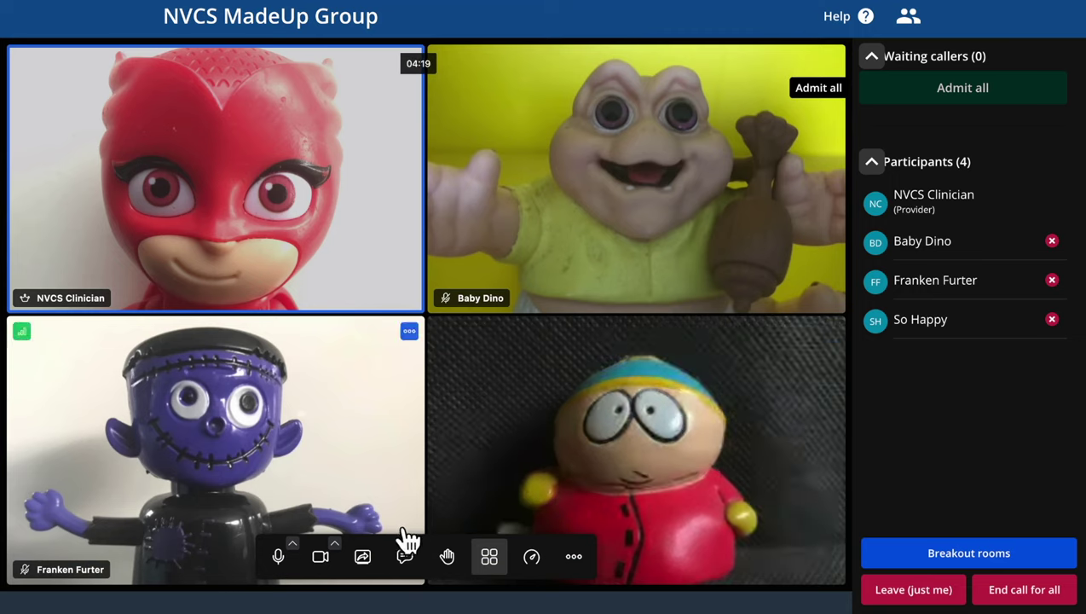
Step: Post 'Hi all' to every participant in the call chat
{"action": "left_click", "coordinate": [406, 557]}
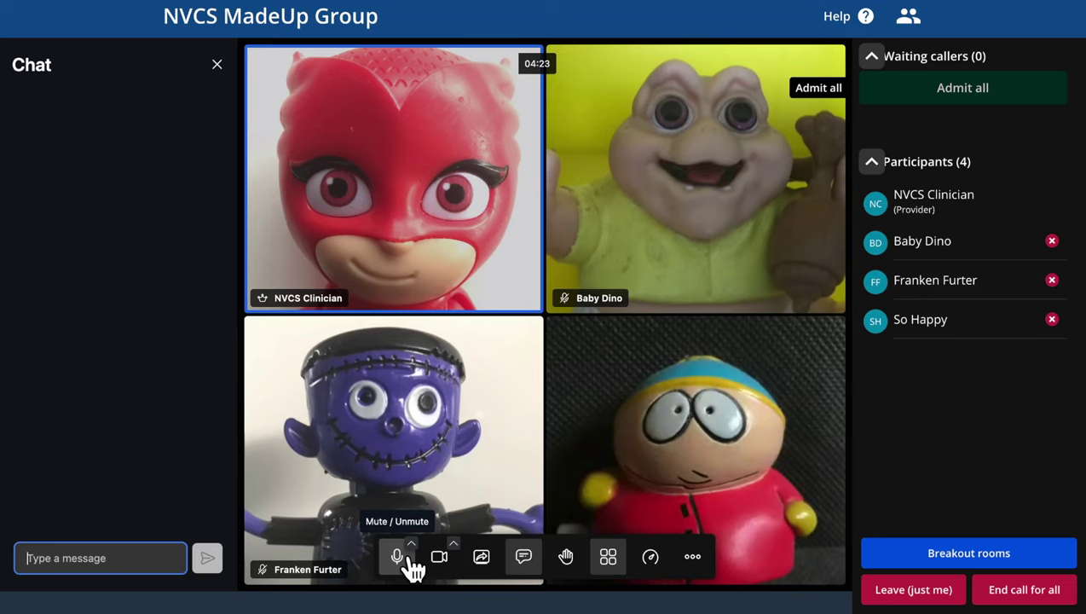
{"action": "type", "text": "Hi all"}
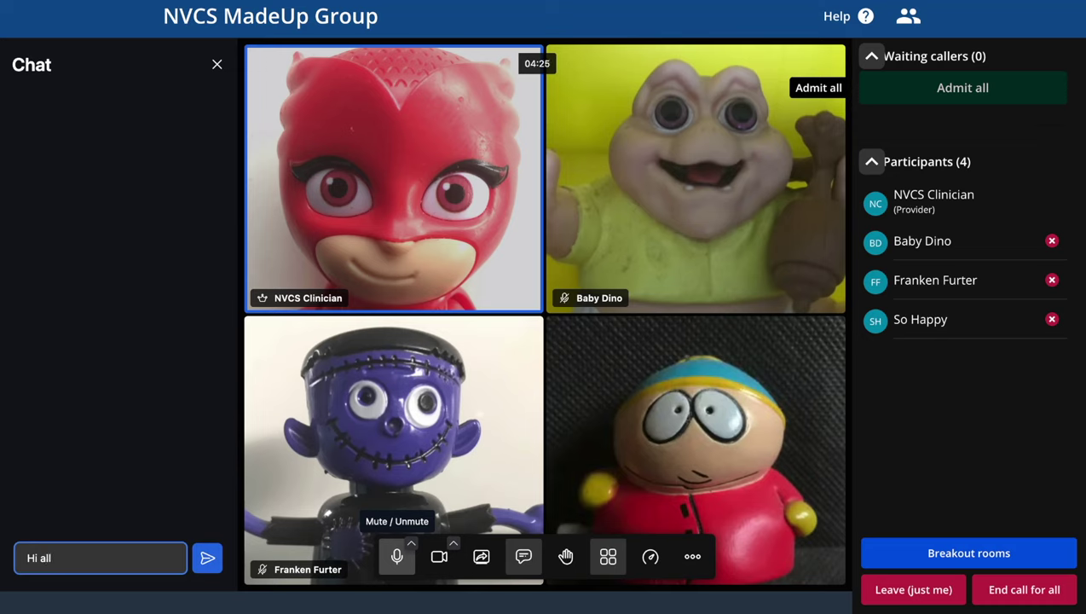
{"action": "left_click", "coordinate": [206, 558]}
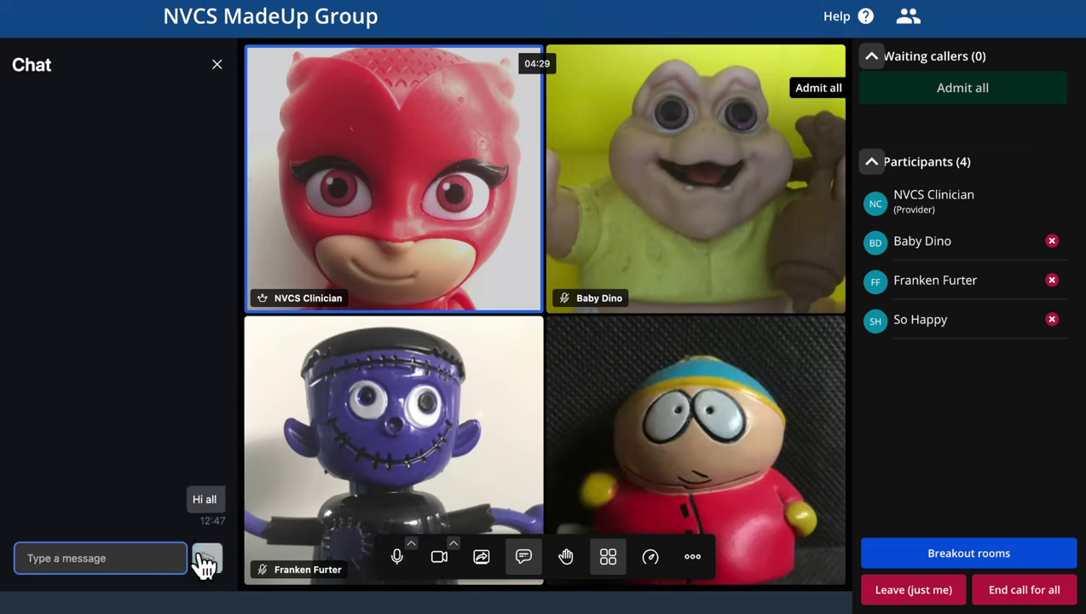
Step: Privately message the purple monster caller that replies come back via the arrow, then exit private messaging
{"action": "left_click", "coordinate": [529, 330]}
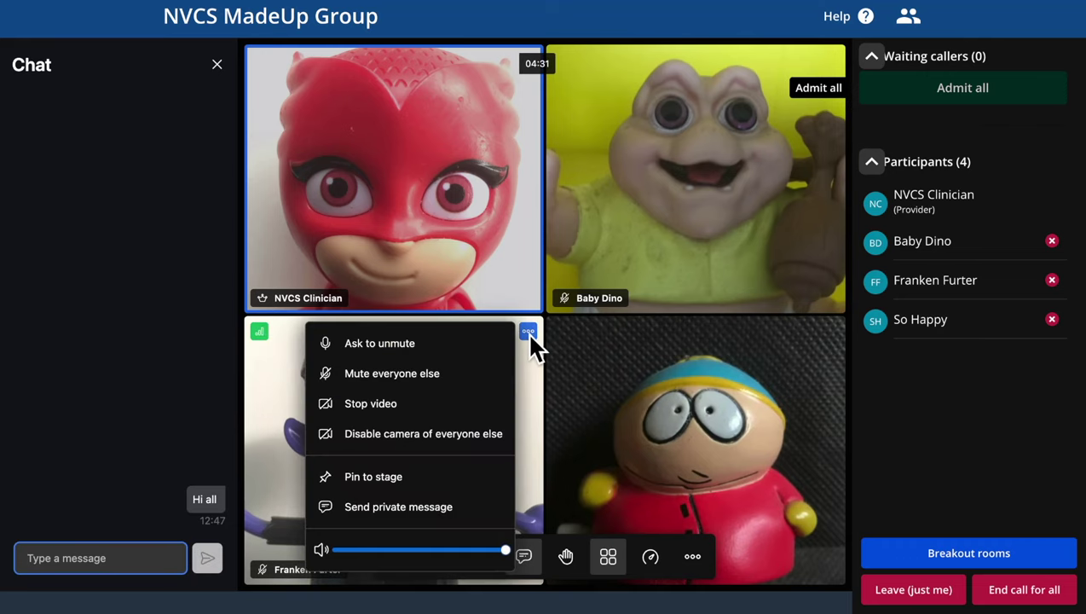
{"action": "left_click", "coordinate": [424, 516]}
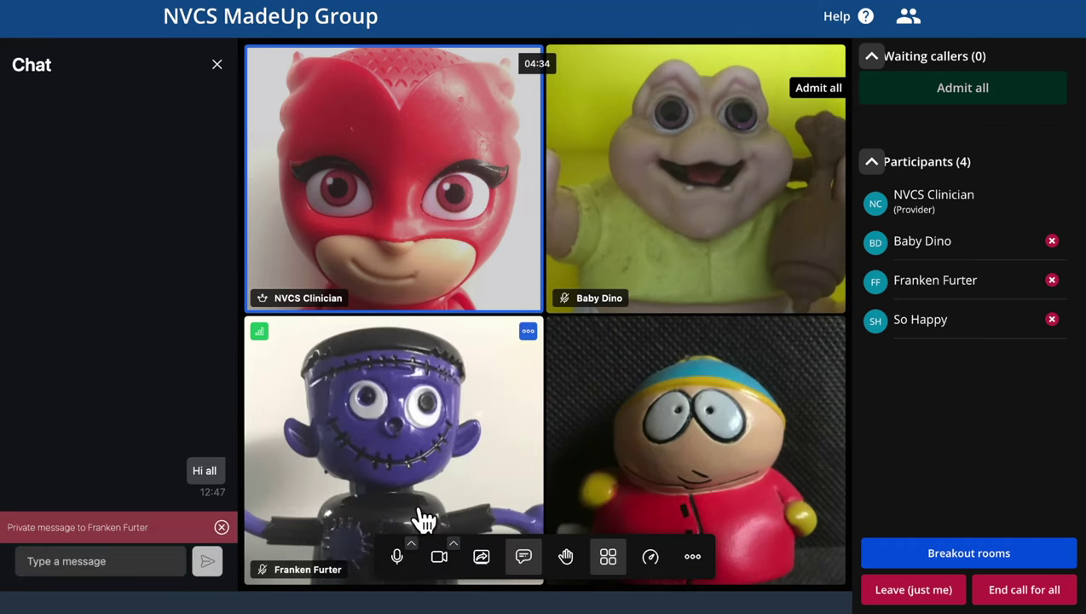
{"action": "left_click", "coordinate": [141, 560]}
{"action": "type", "text": "hello Fra"}
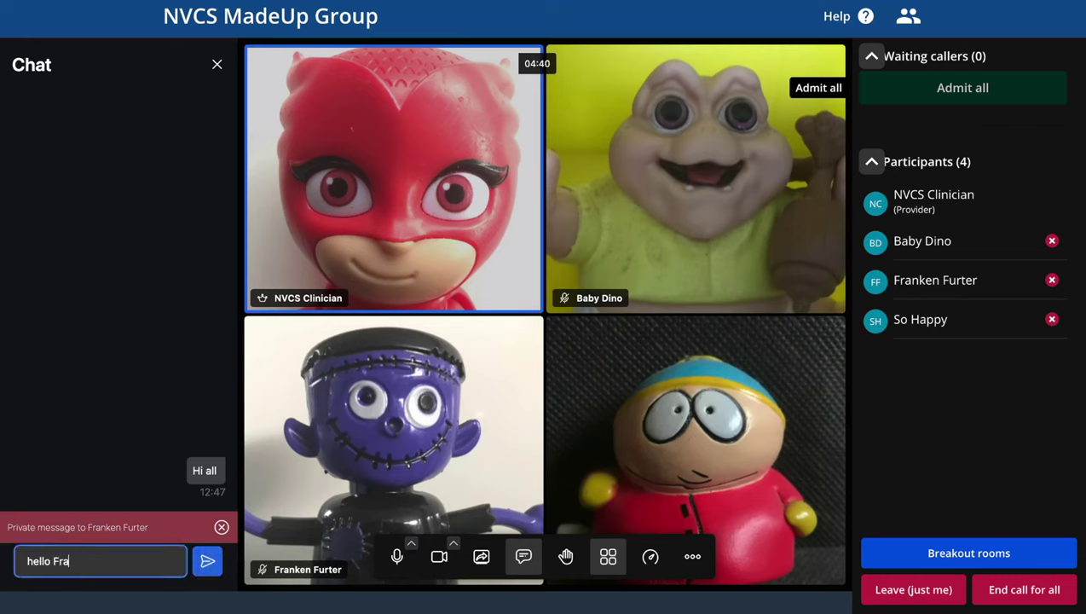
{"action": "type", "text": "nk - if responding to t"}
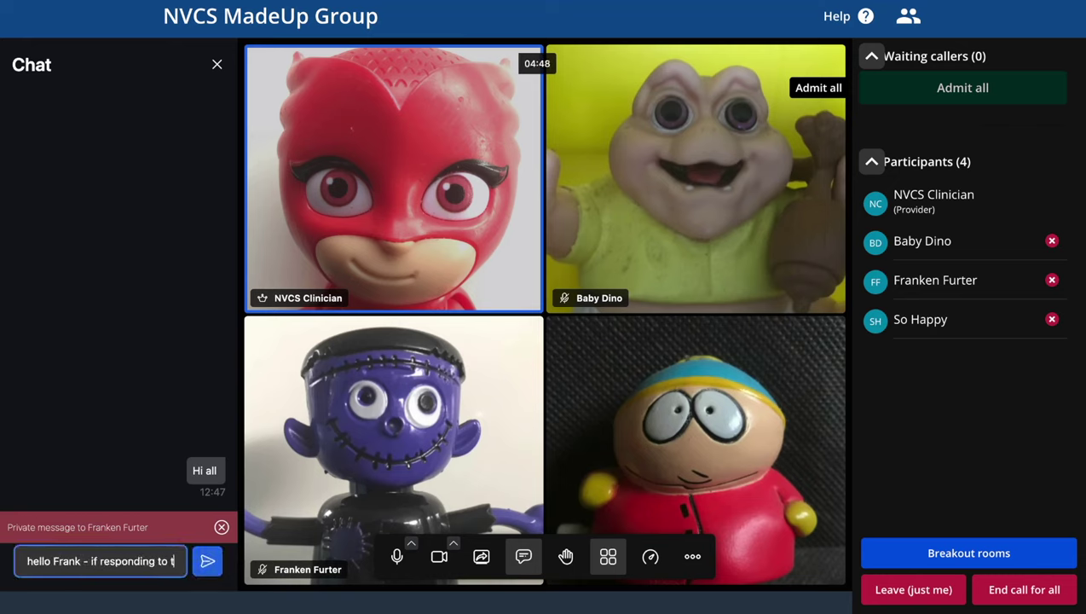
{"action": "type", "text": "his you'll send to me if you click the arrow"}
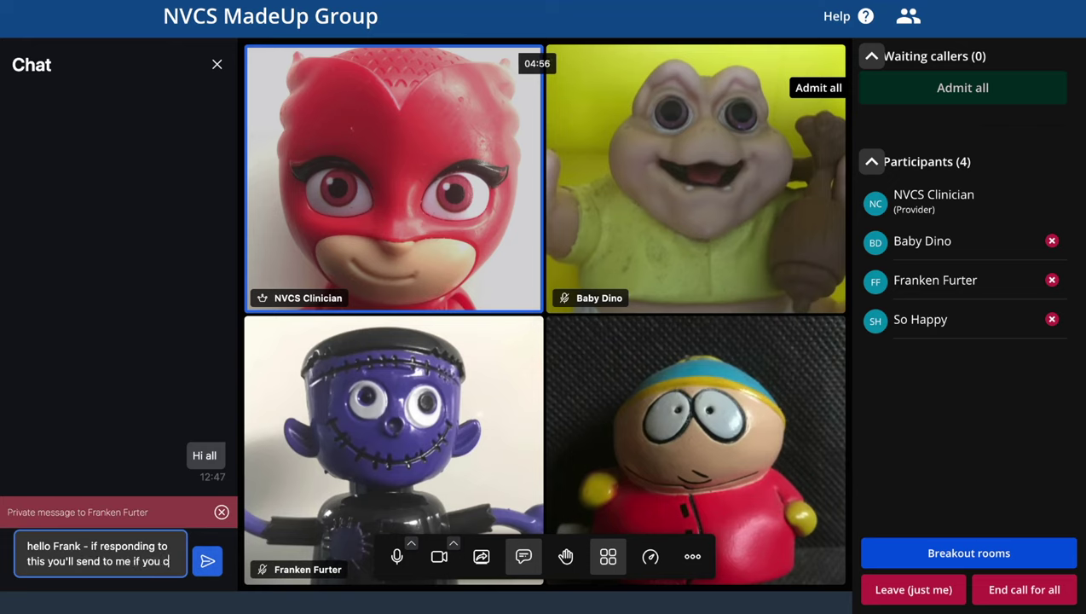
{"action": "left_click", "coordinate": [205, 562]}
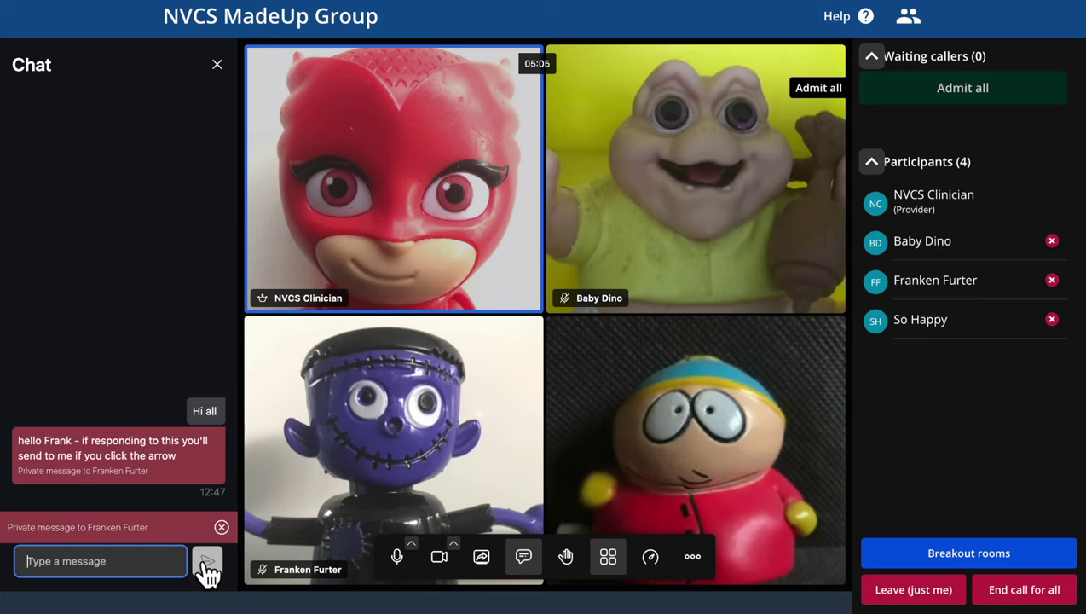
{"action": "left_click", "coordinate": [220, 526]}
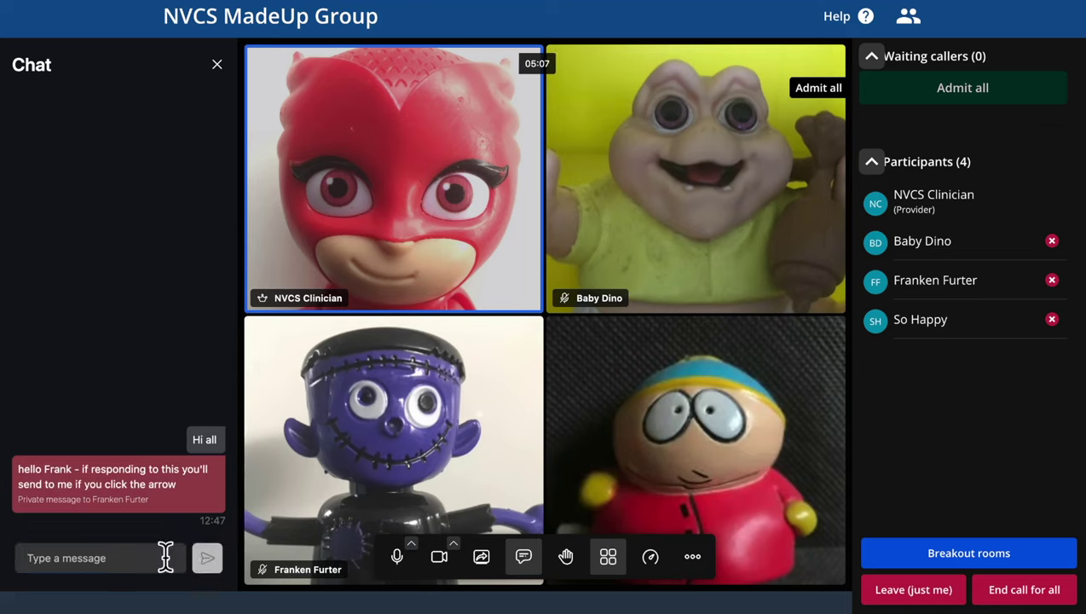
Step: Send 'Hi All again' to the whole group and close the Chat panel
{"action": "left_click", "coordinate": [129, 558]}
{"action": "type", "text": "Hi All again"}
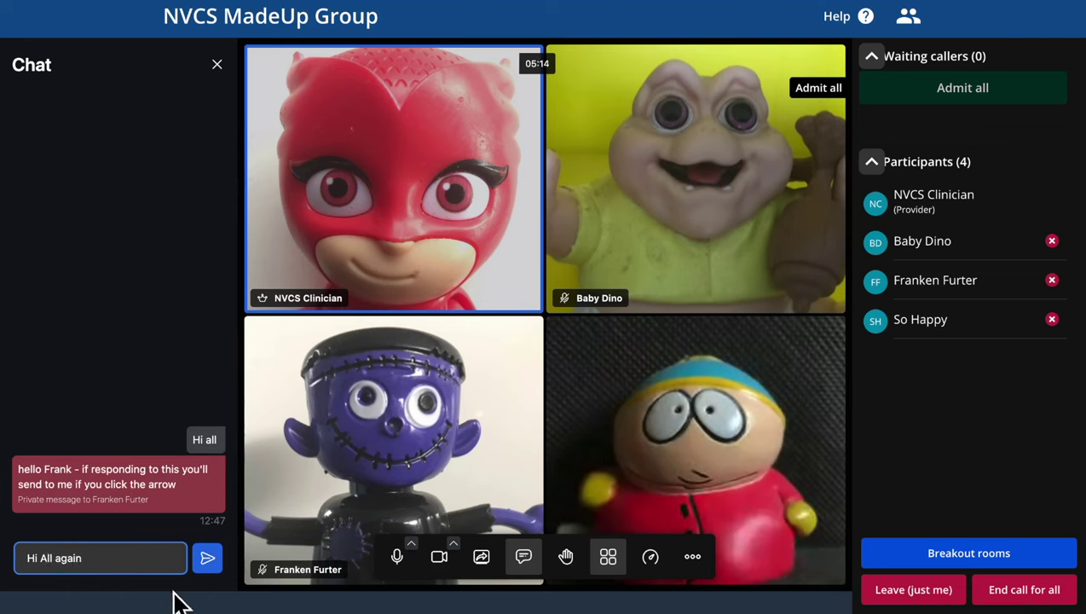
{"action": "left_click", "coordinate": [207, 557]}
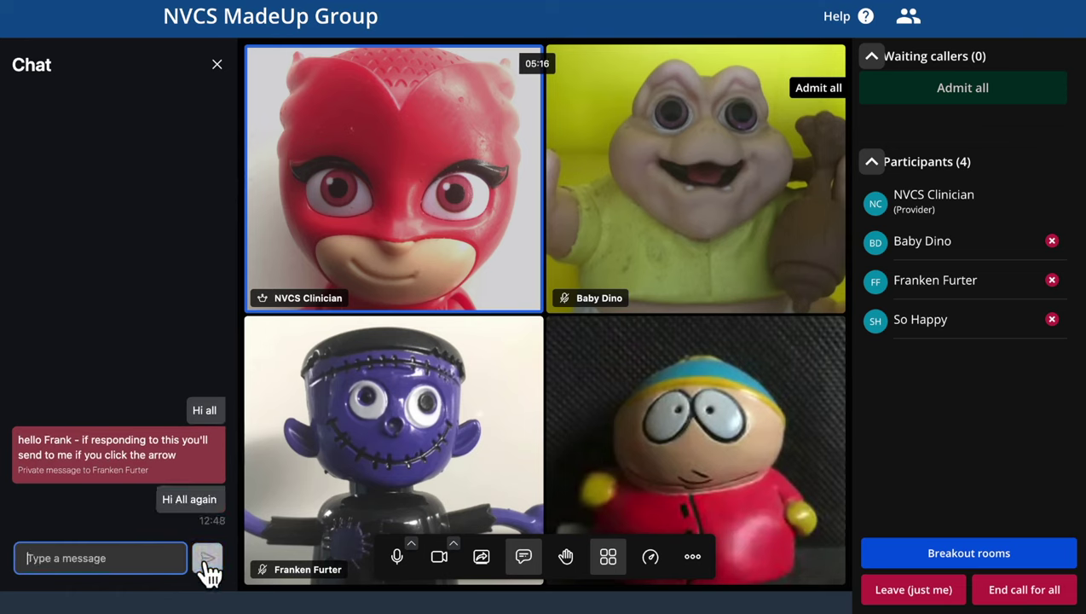
{"action": "left_click", "coordinate": [218, 65]}
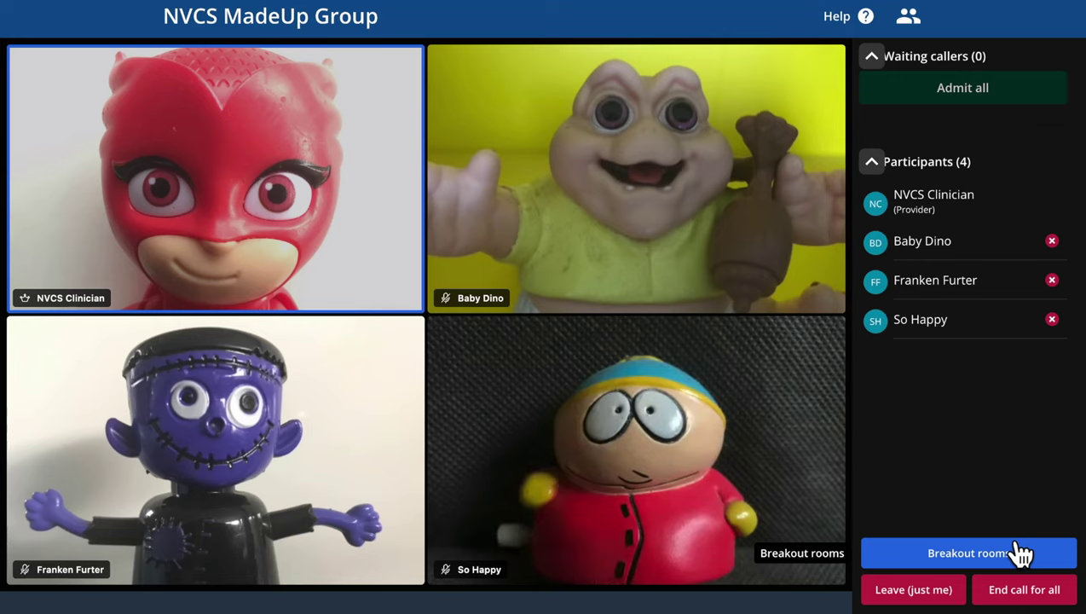
Step: Create Breakout room #1 and assign So Happy and Baby Dino to it
{"action": "left_click", "coordinate": [1022, 554]}
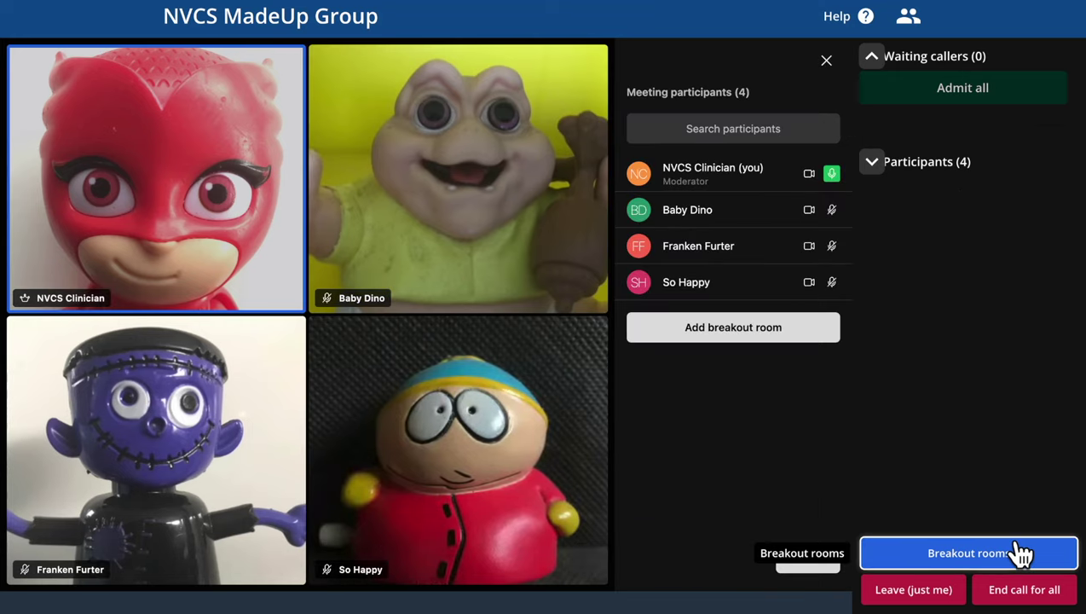
{"action": "left_click", "coordinate": [792, 335]}
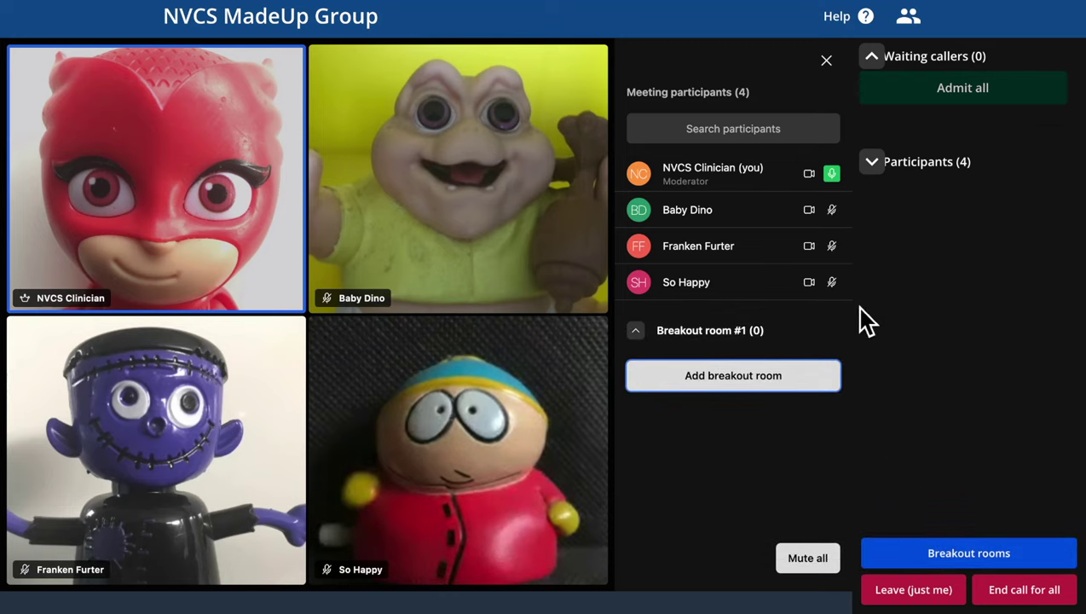
{"action": "mouse_move", "coordinate": [835, 286]}
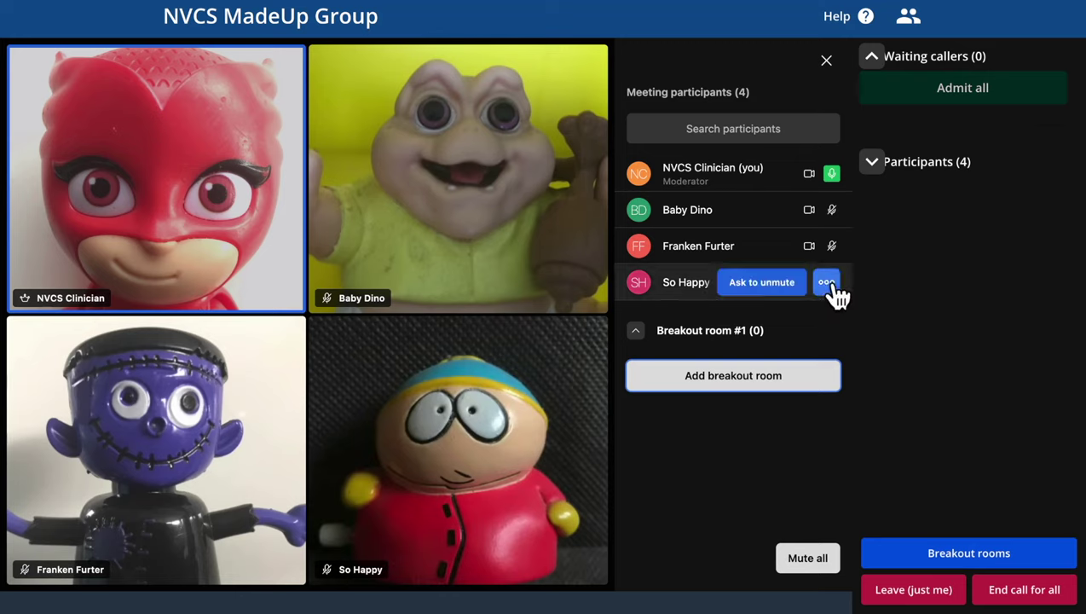
{"action": "left_click", "coordinate": [829, 284]}
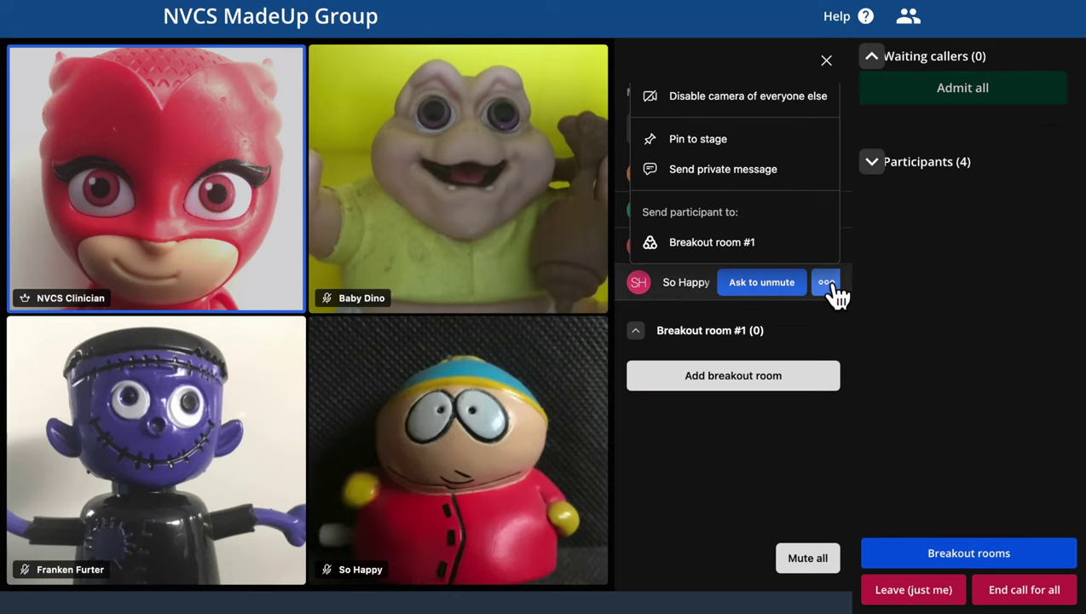
{"action": "left_click", "coordinate": [752, 247]}
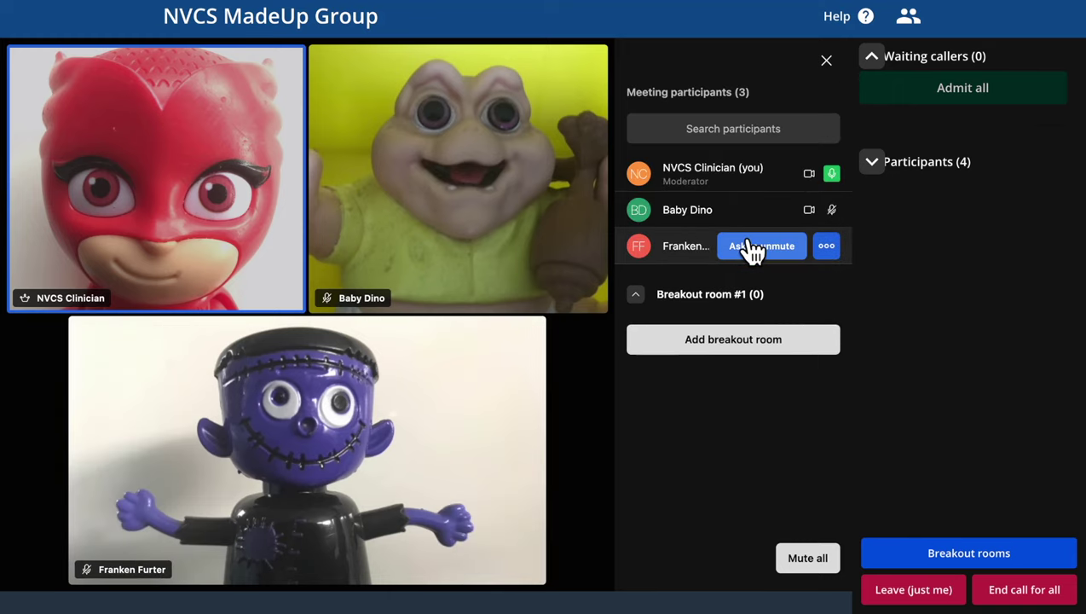
{"action": "left_click", "coordinate": [827, 218]}
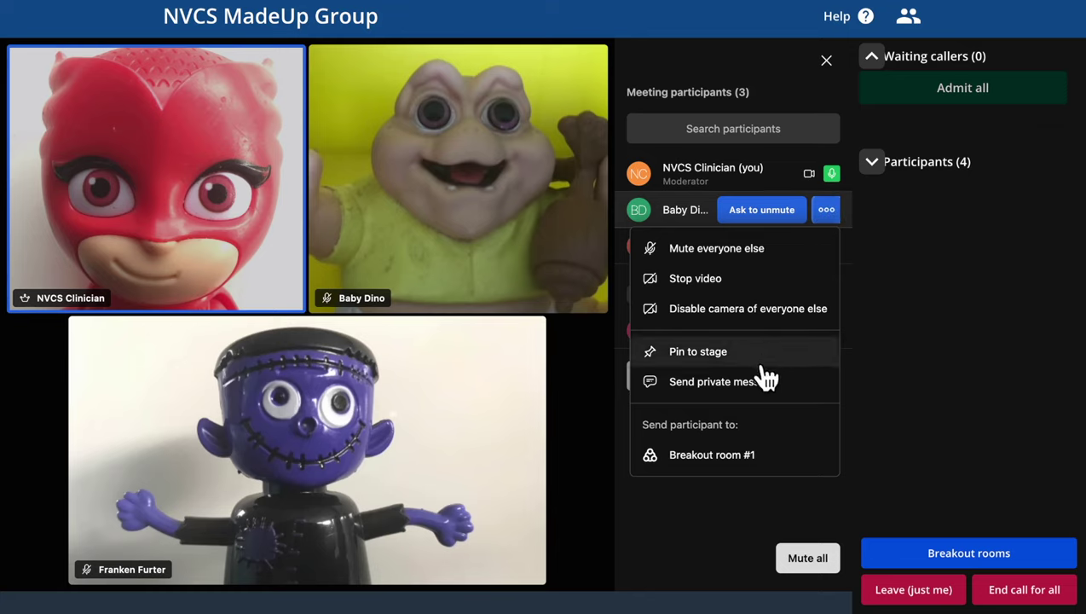
{"action": "left_click", "coordinate": [712, 456]}
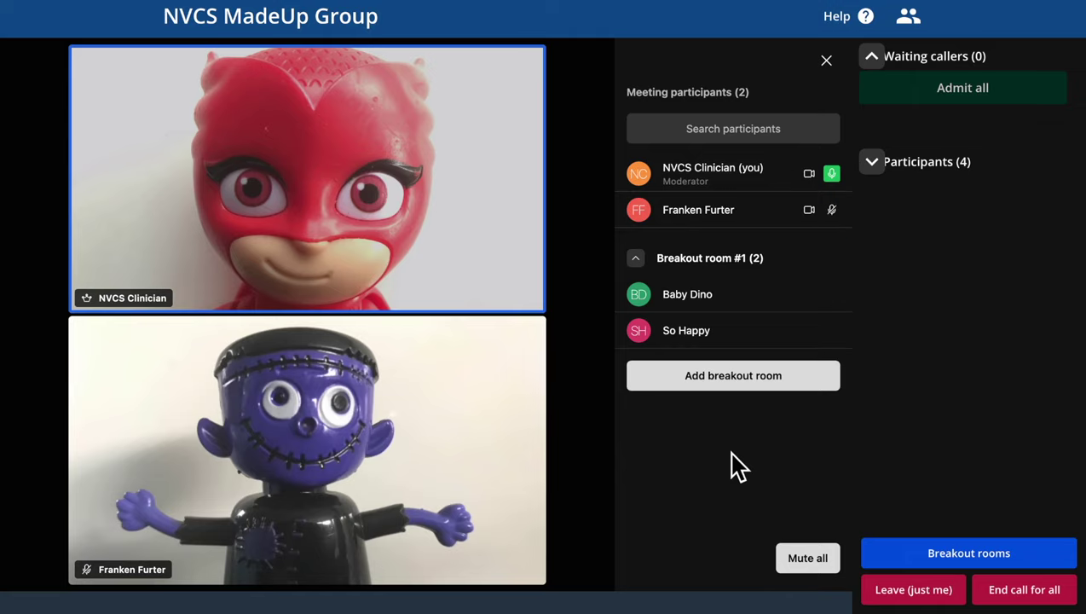
Step: Enter Breakout room #1, move So Happy to the main room, and leave the breakout room
{"action": "mouse_move", "coordinate": [791, 266]}
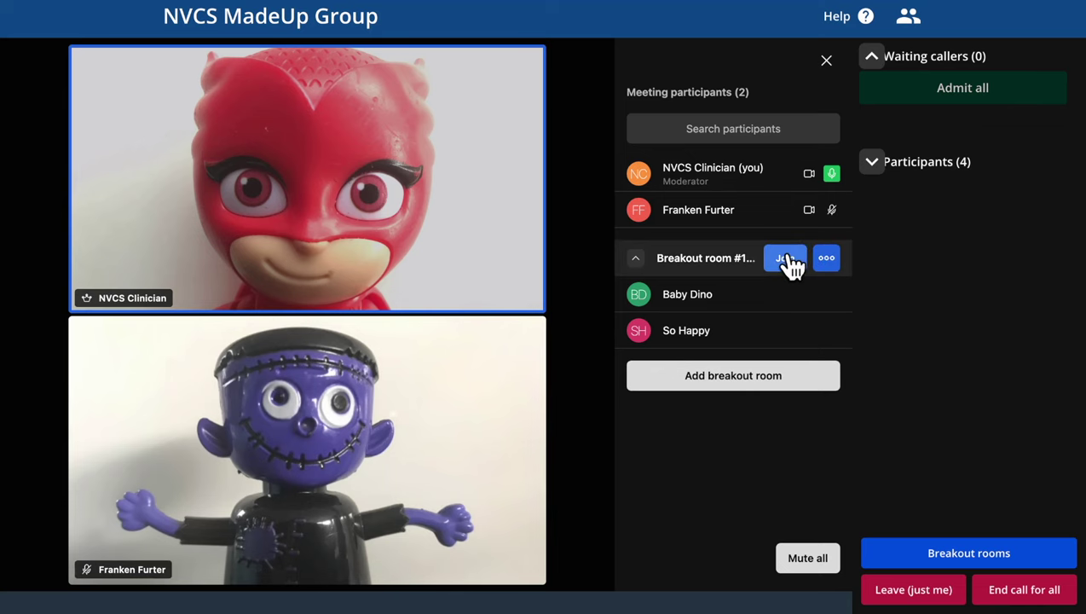
{"action": "left_click", "coordinate": [785, 258]}
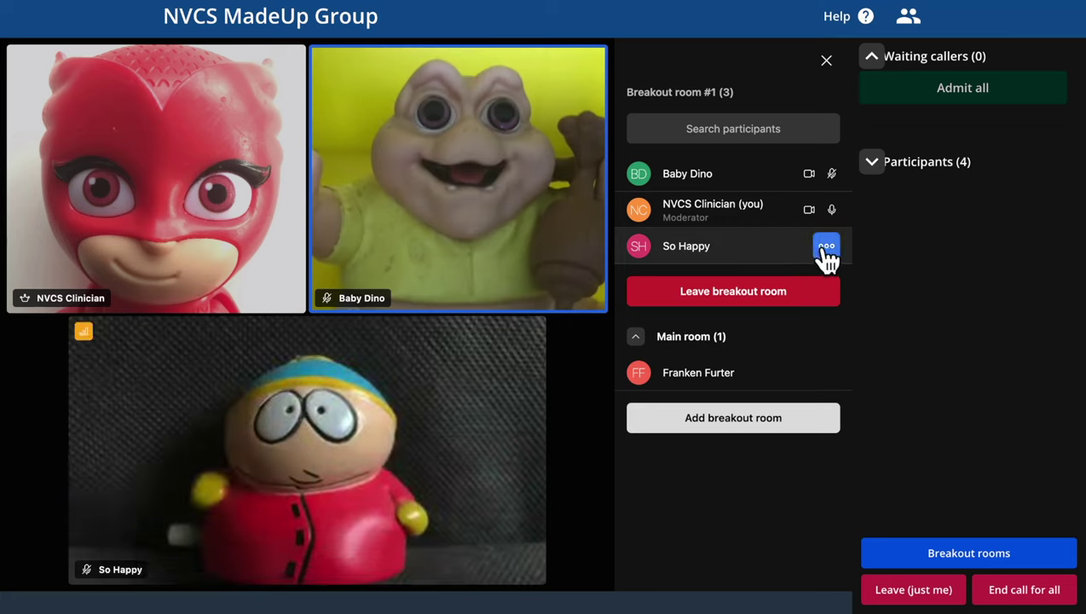
{"action": "left_click", "coordinate": [825, 251]}
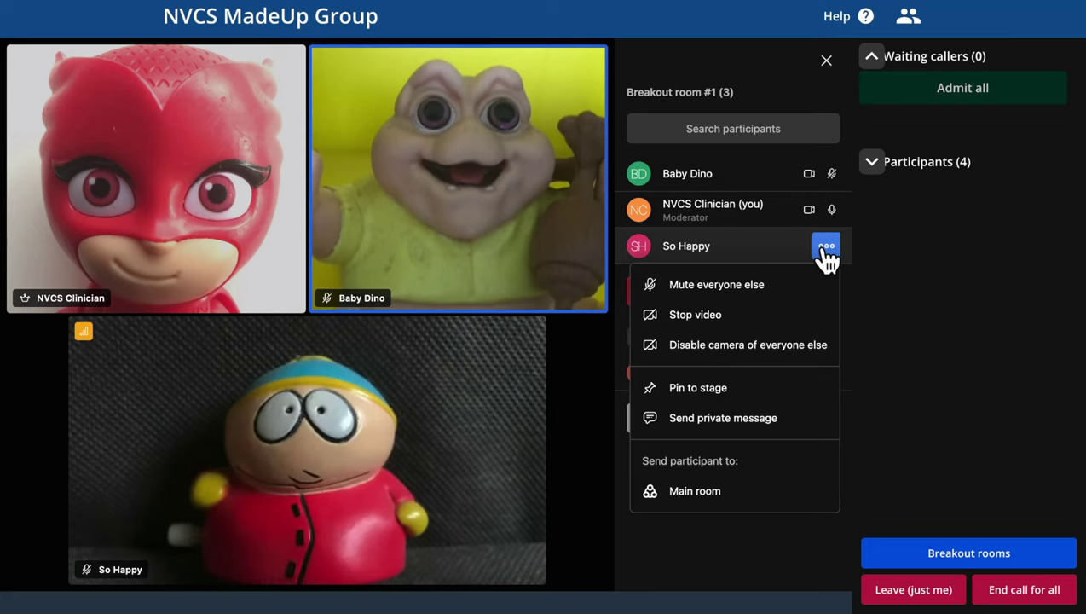
{"action": "left_click", "coordinate": [695, 492]}
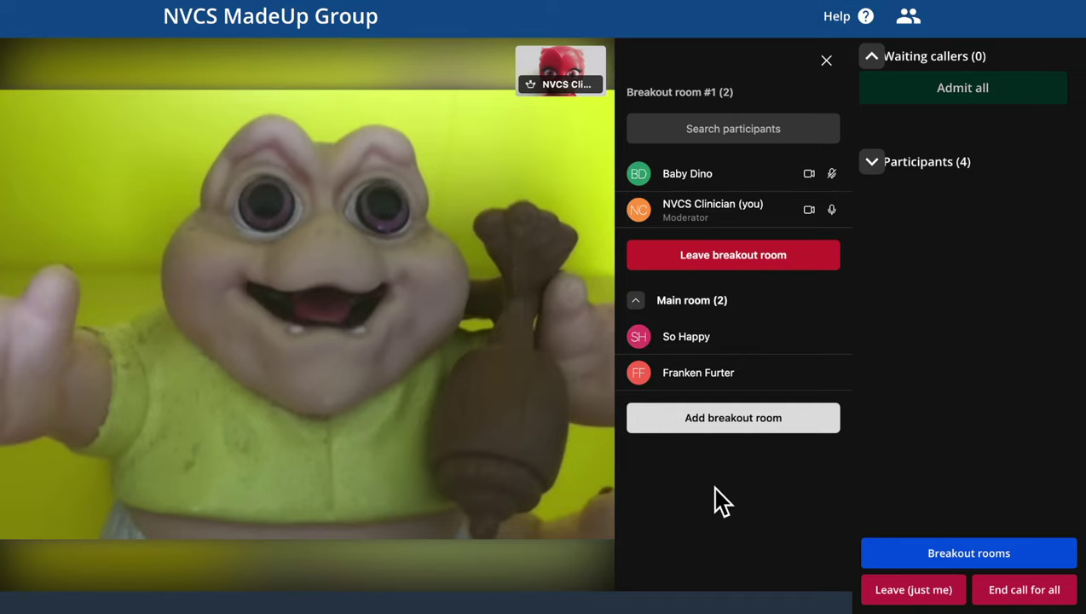
{"action": "left_click", "coordinate": [769, 256]}
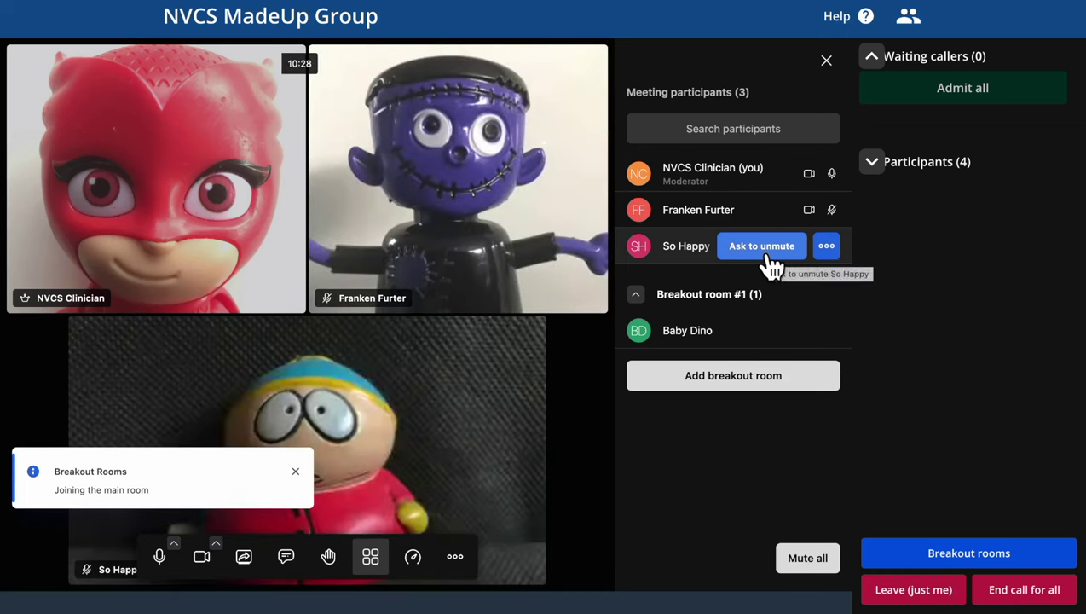
Step: Close Breakout room #1 to bring Baby Dino back, then hide the participants list
{"action": "mouse_move", "coordinate": [742, 310]}
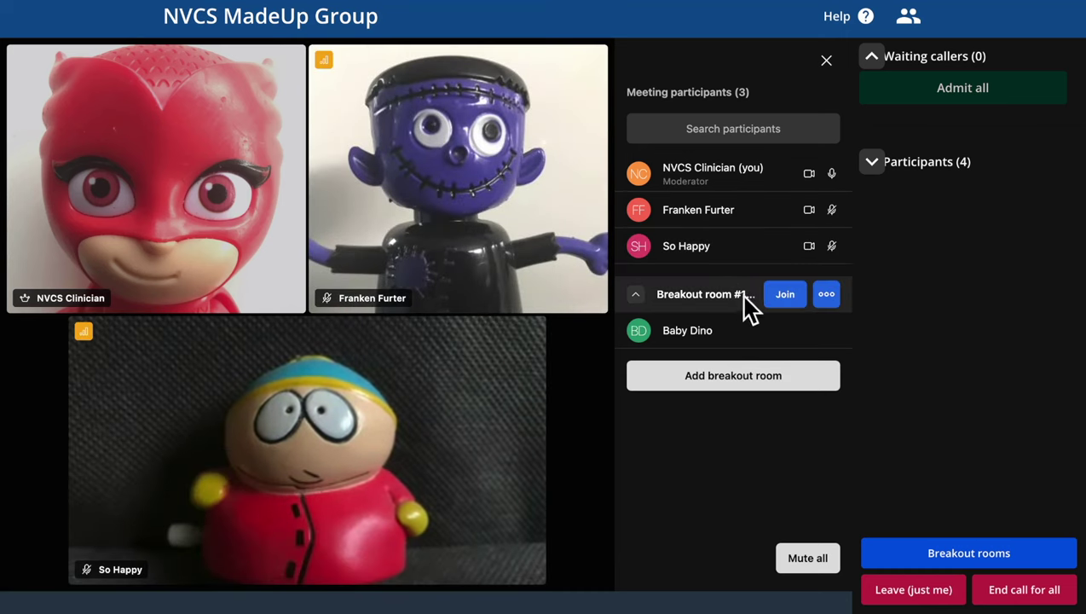
{"action": "left_click", "coordinate": [826, 299]}
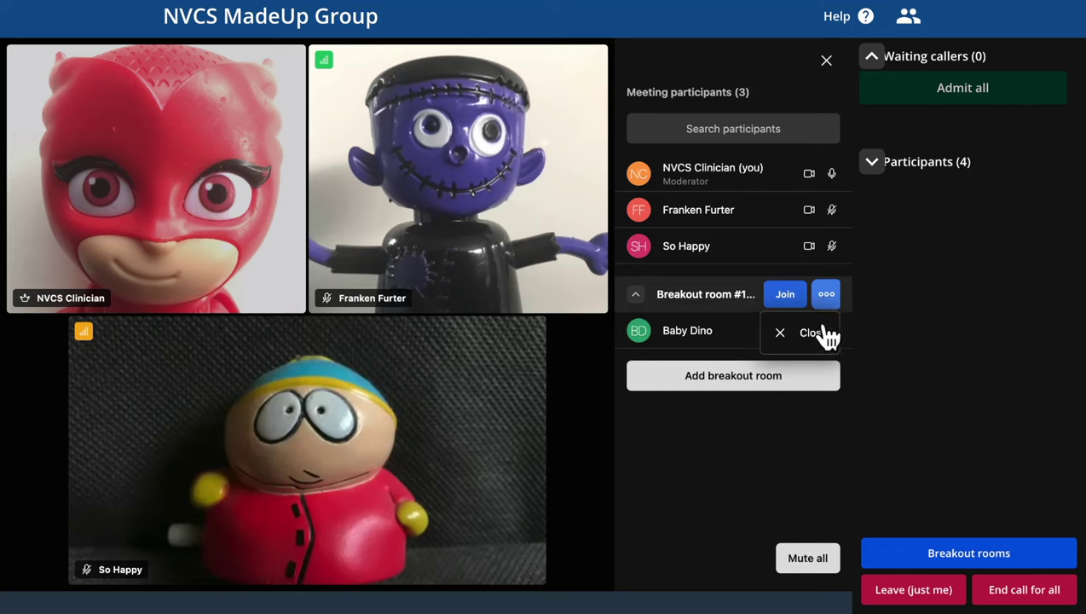
{"action": "left_click", "coordinate": [819, 339]}
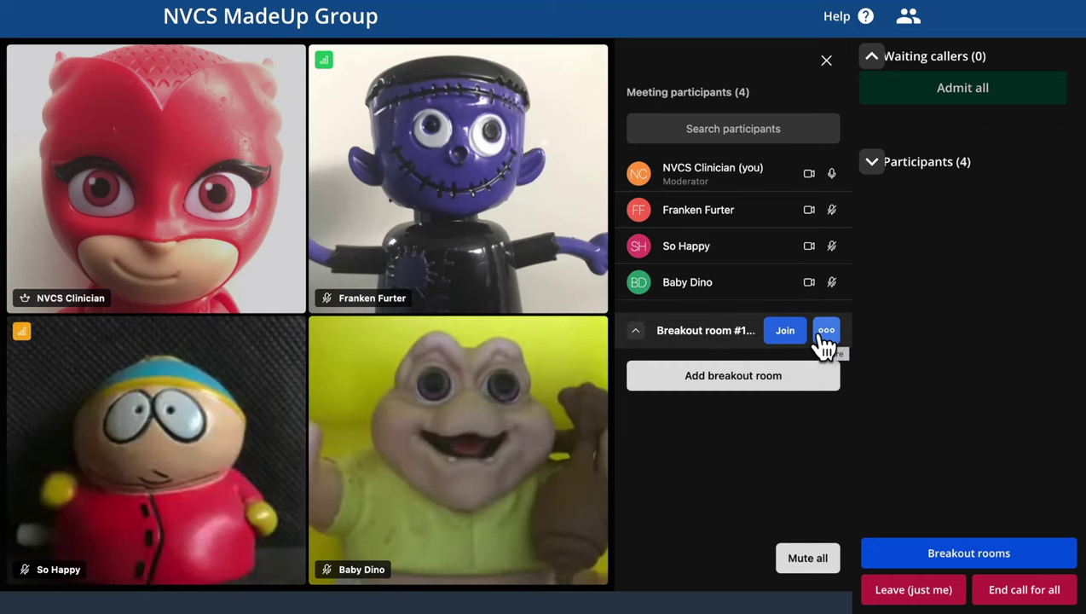
{"action": "mouse_move", "coordinate": [815, 207]}
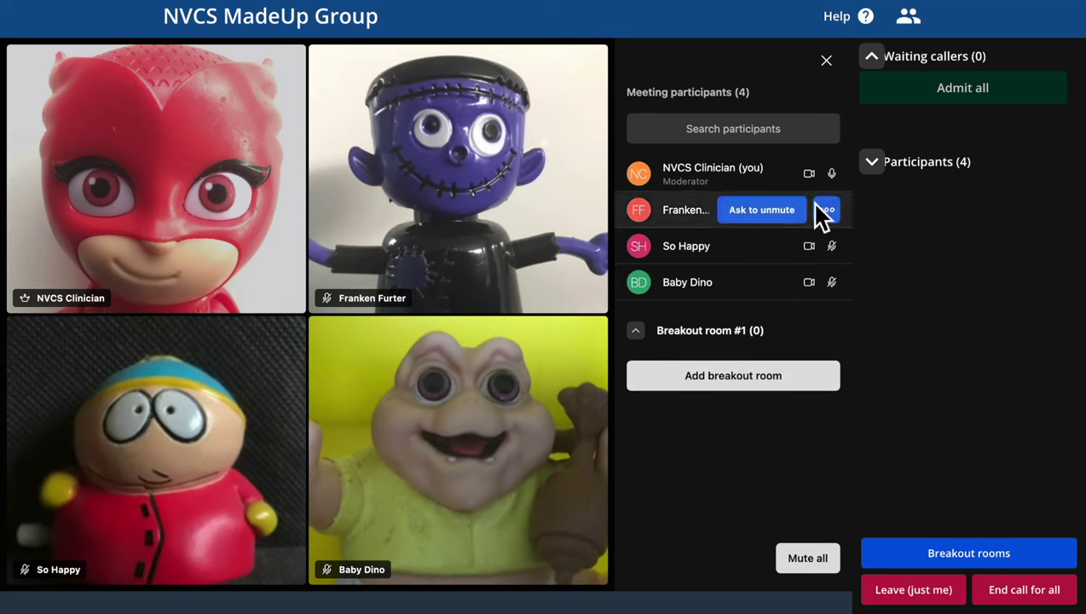
{"action": "left_click", "coordinate": [825, 61]}
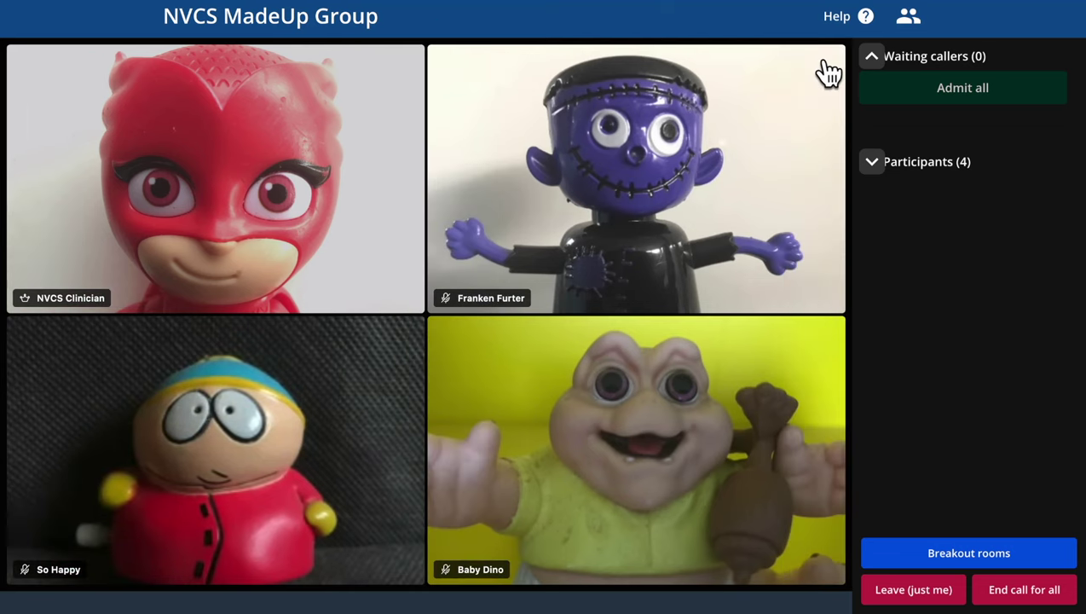
Step: View one participant's individual options and volume slider, then close the menu without changes
{"action": "mouse_move", "coordinate": [771, 383]}
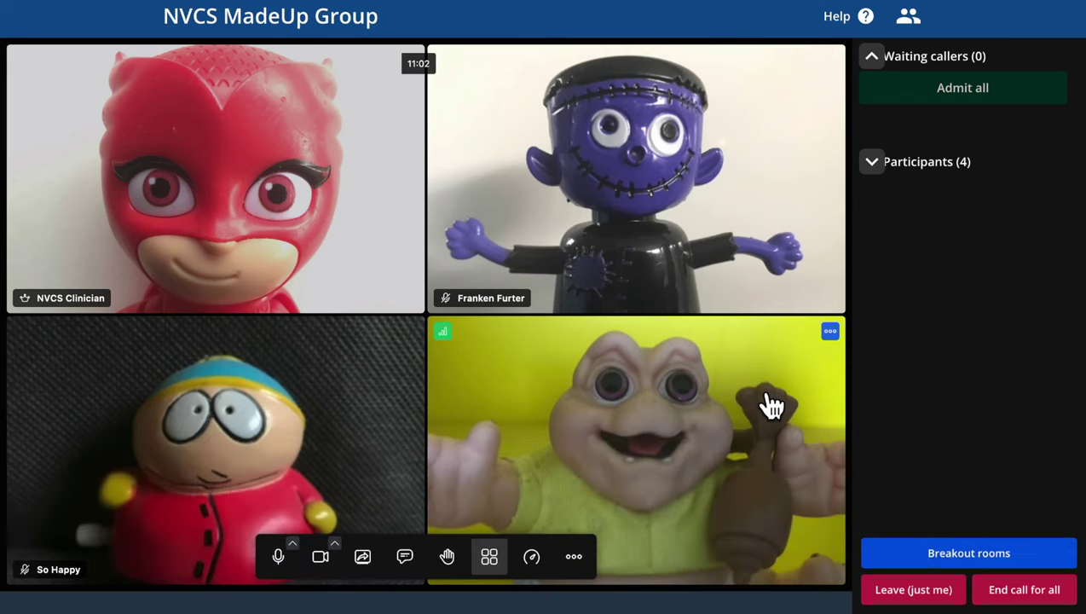
{"action": "mouse_move", "coordinate": [817, 210]}
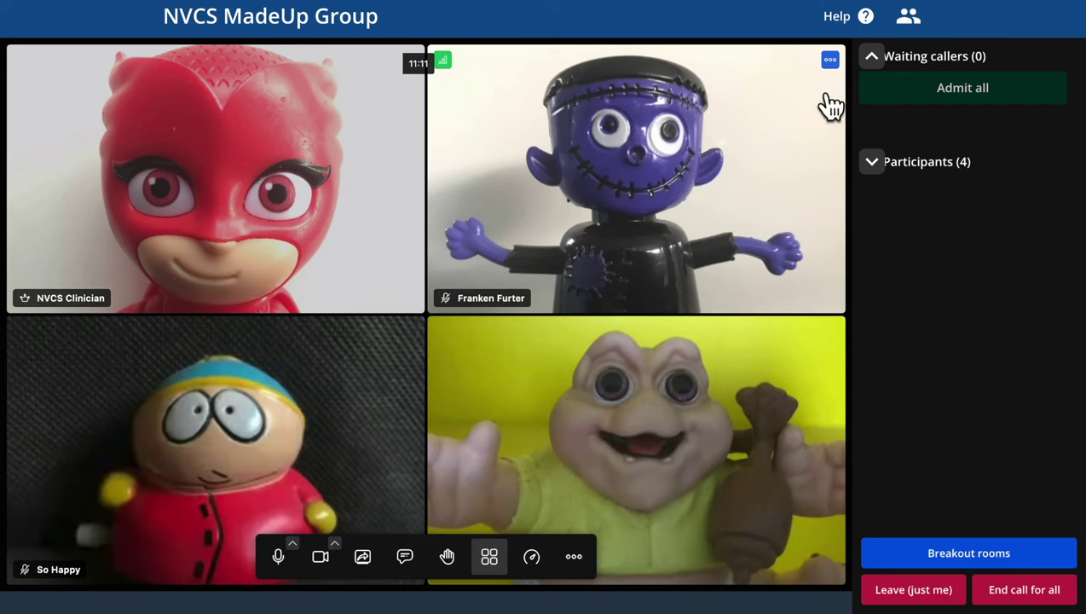
{"action": "left_click", "coordinate": [830, 63]}
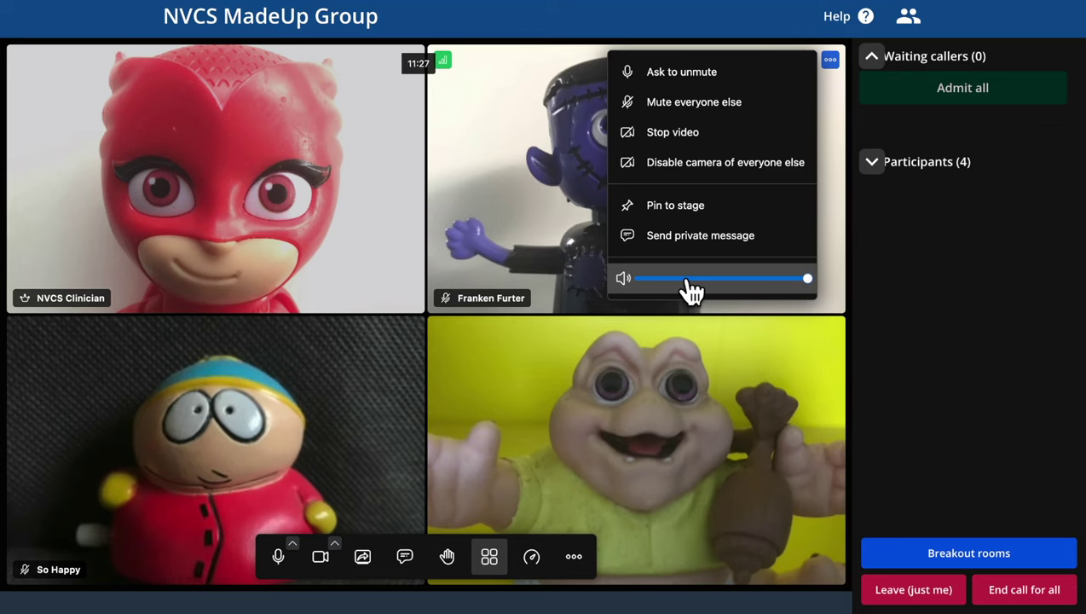
{"action": "left_click", "coordinate": [771, 279]}
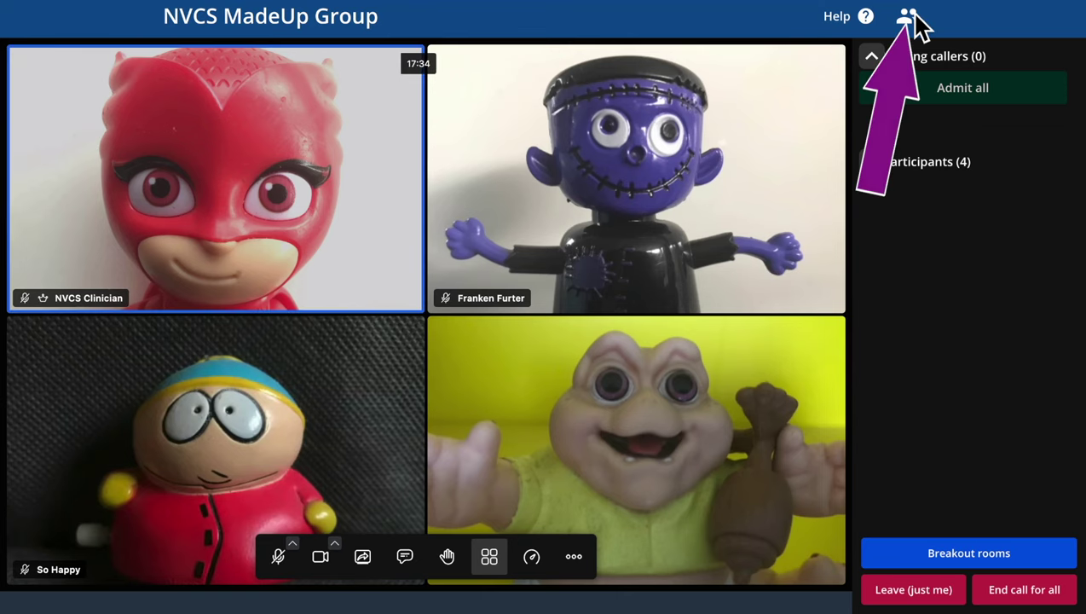
{"action": "left_click", "coordinate": [915, 16]}
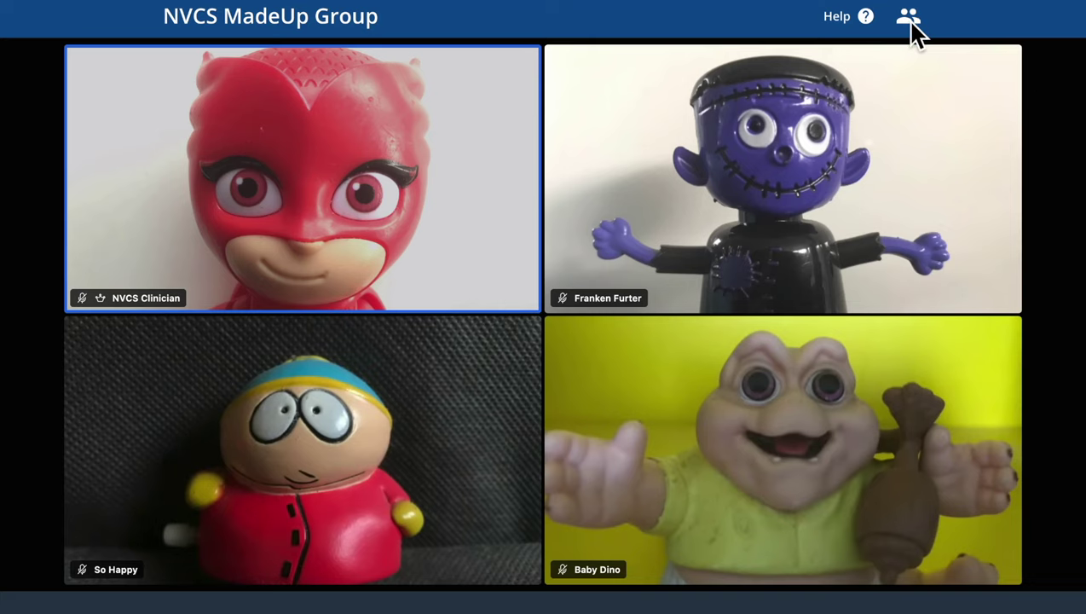
{"action": "left_click", "coordinate": [910, 21]}
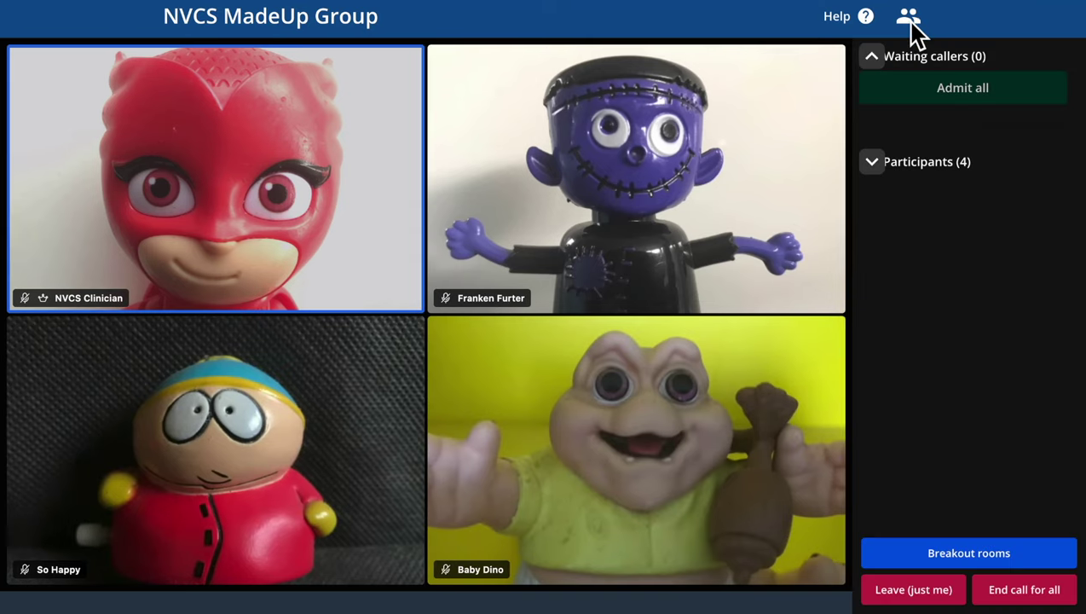
Step: Leave the call just for yourself, then rejoin it from the NVCS MadeUp Group Waiting Area
{"action": "left_click", "coordinate": [937, 600]}
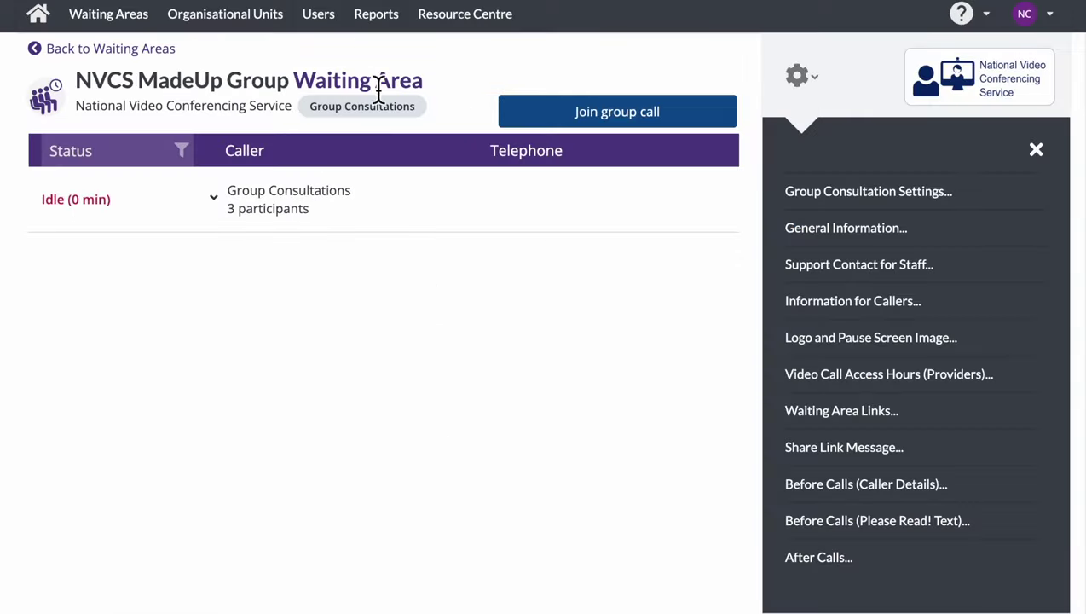
{"action": "left_click", "coordinate": [621, 118]}
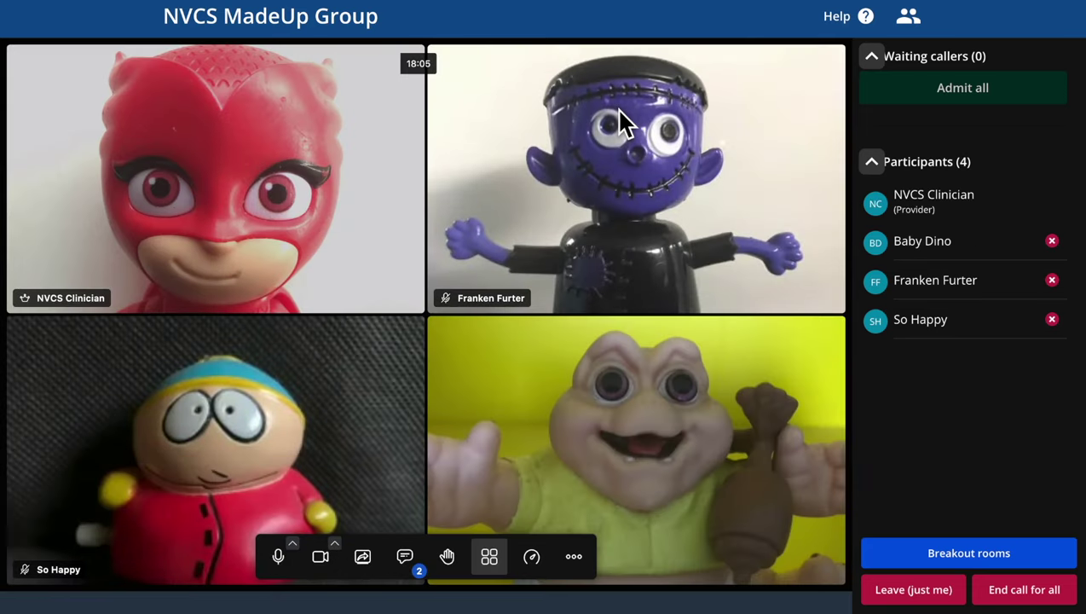
Step: Choose End call for all and confirm it in the prompt
{"action": "left_click", "coordinate": [1019, 590]}
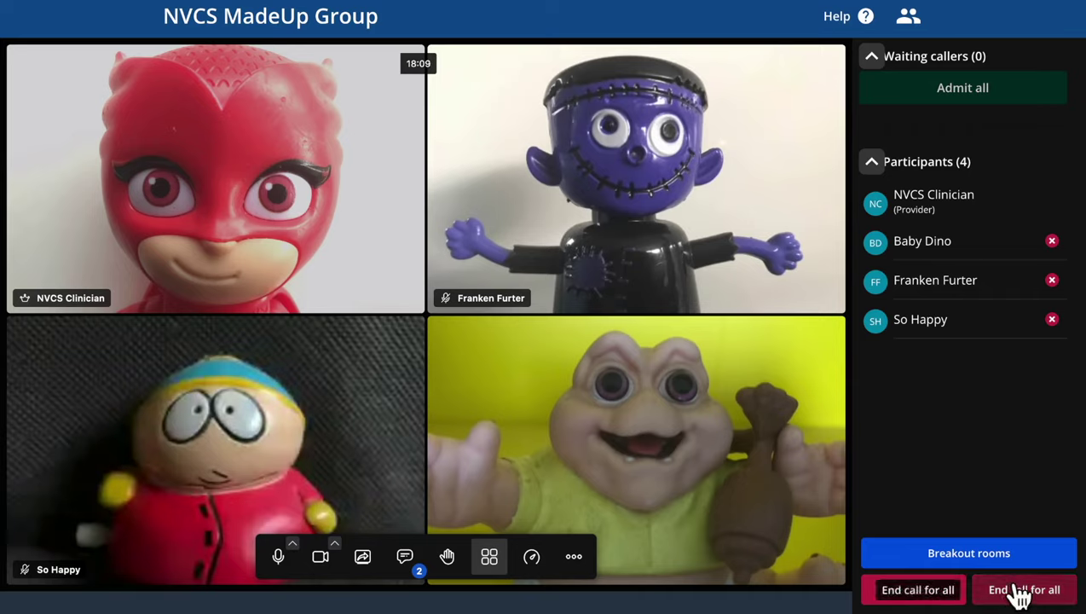
{"action": "left_click", "coordinate": [1020, 592]}
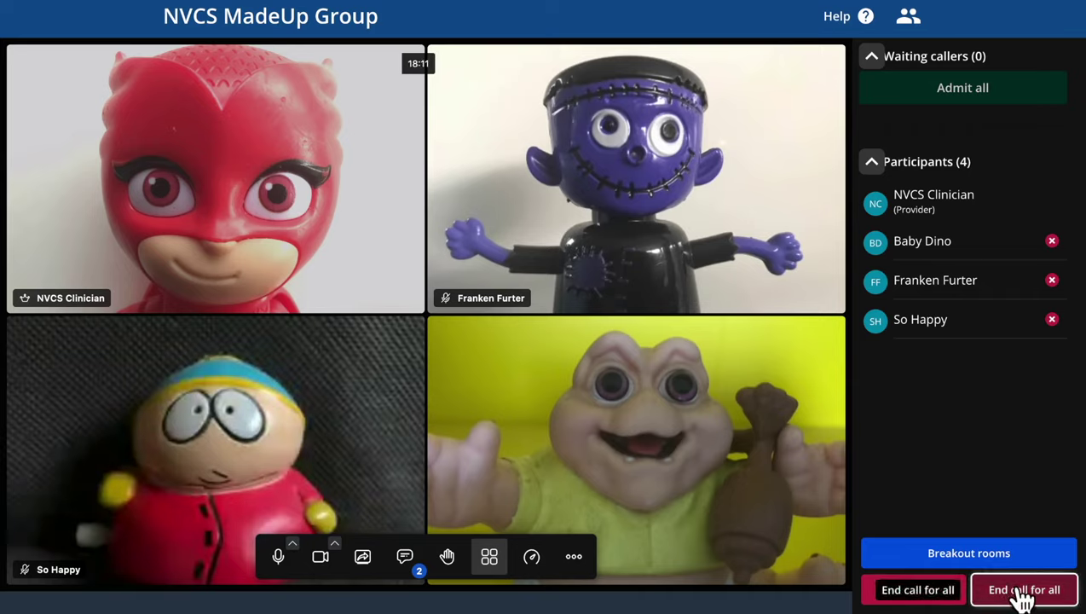